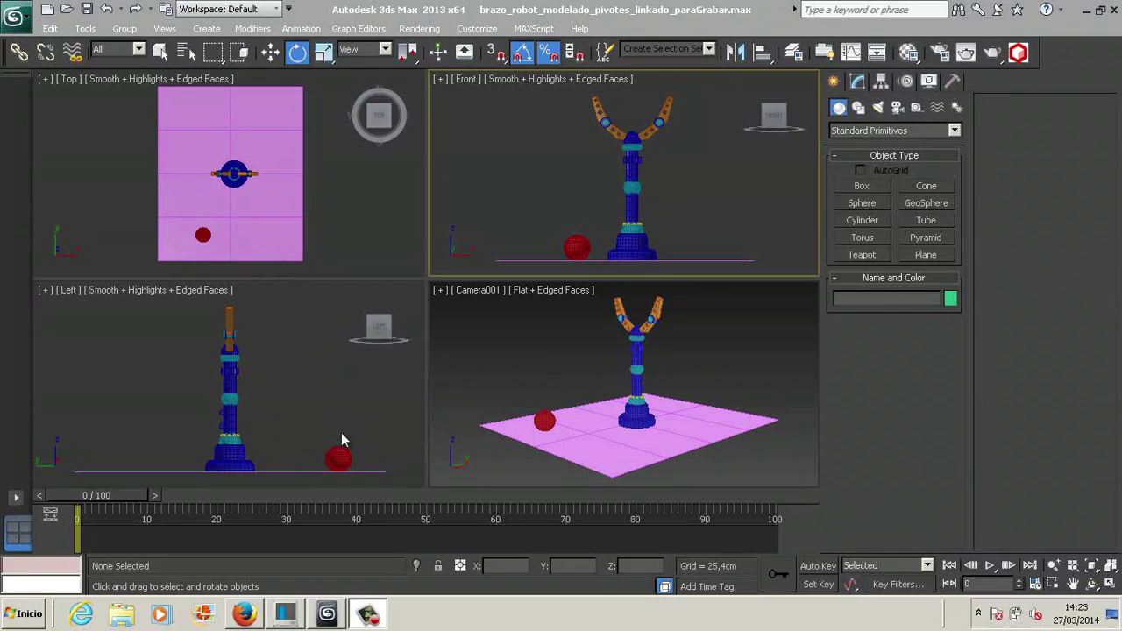
Select the red sphere, nudge it upward, and set the reference coordinate system to Local.
{"action": "left_click", "coordinate": [338, 458]}
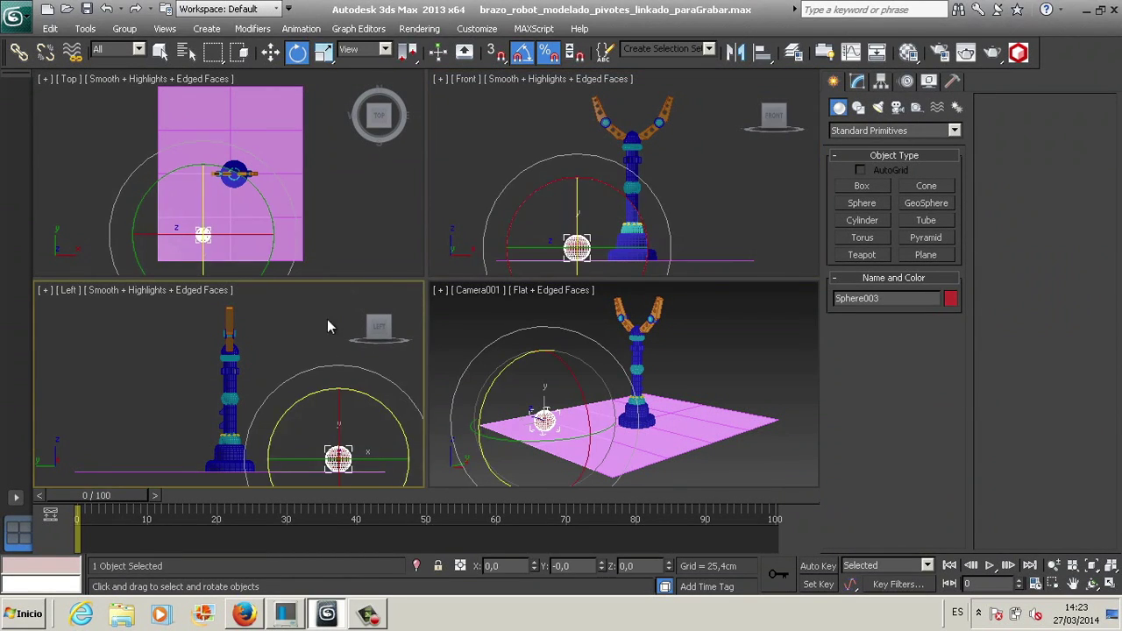
{"action": "left_click", "coordinate": [270, 52]}
{"action": "left_click_drag", "start_coordinate": [359, 442], "coordinate": [347, 399]}
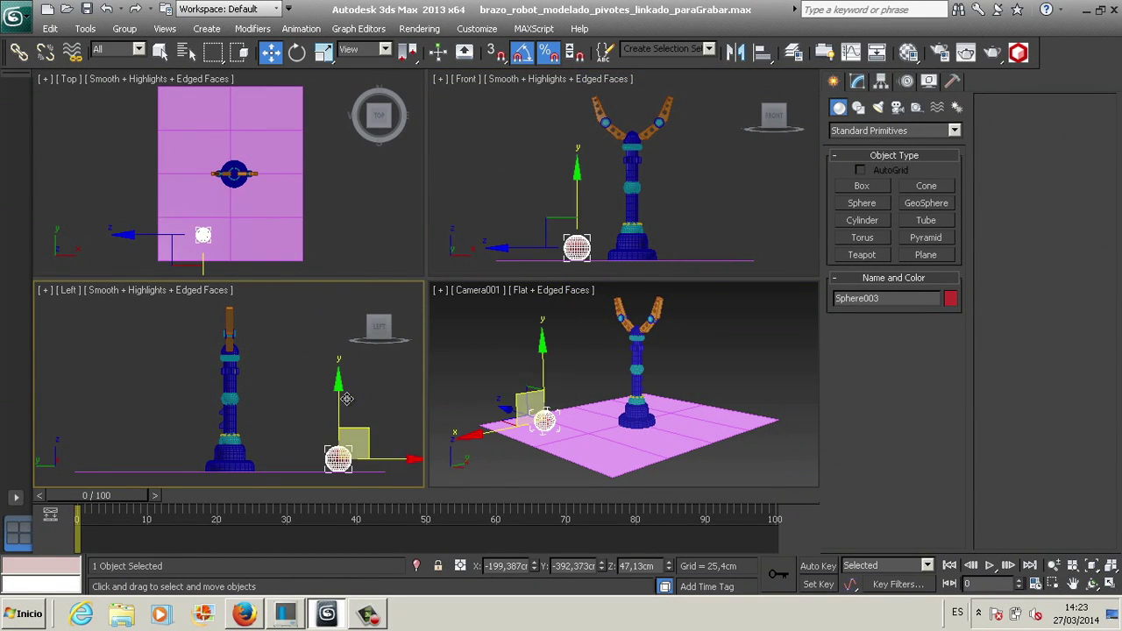
{"action": "left_click", "coordinate": [383, 50]}
{"action": "left_click", "coordinate": [361, 107]}
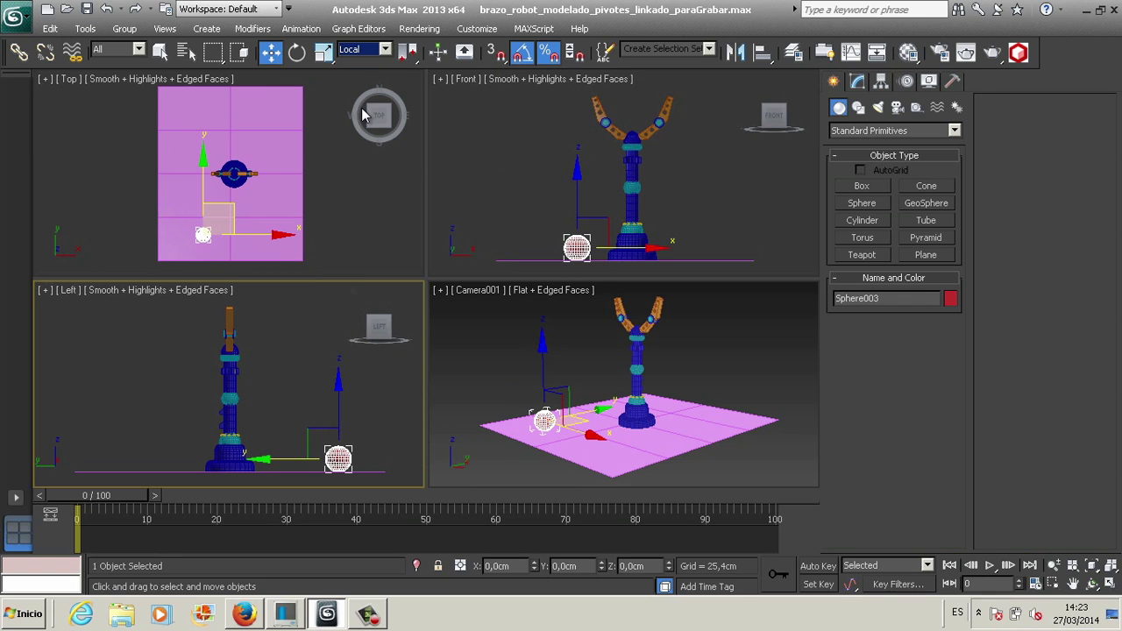
Apply a Link Constraint to the sphere with the floor object 'suelo' as its target.
{"action": "left_click", "coordinate": [301, 28]}
{"action": "mouse_move", "coordinate": [314, 102]}
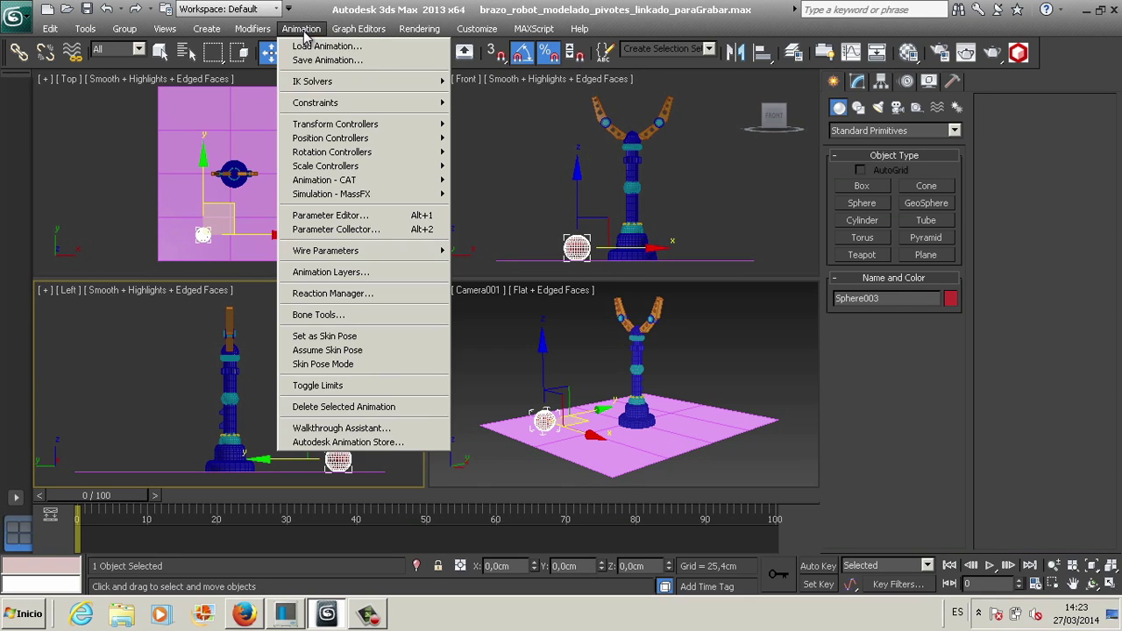
{"action": "left_click", "coordinate": [491, 172]}
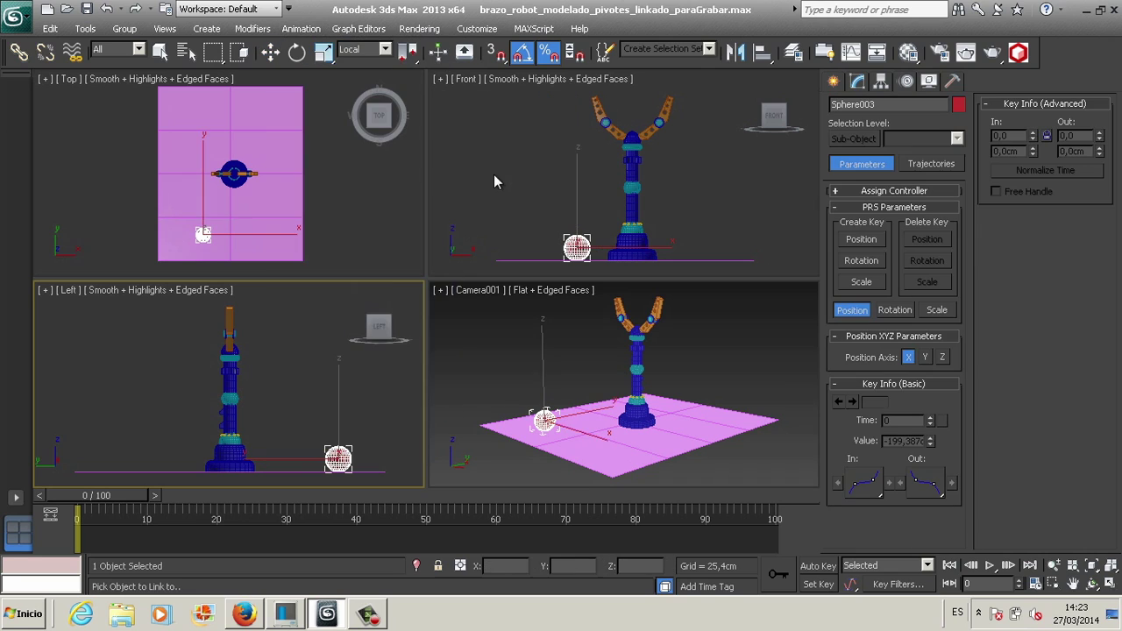
{"action": "left_click", "coordinate": [374, 473]}
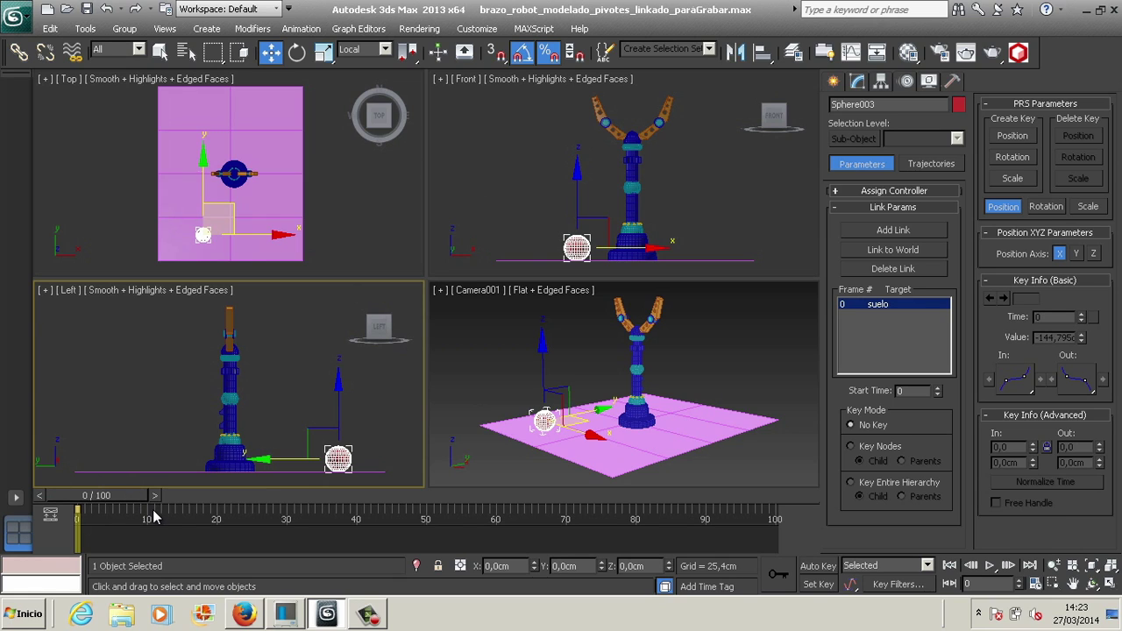
{"action": "left_click", "coordinate": [833, 81]}
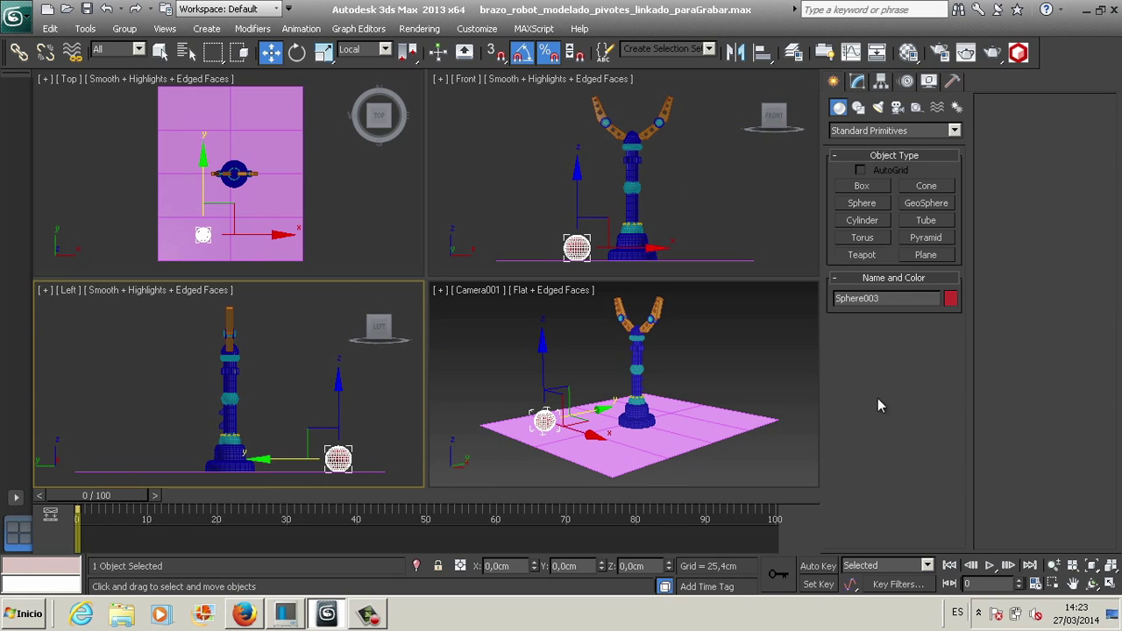
Set a key on all robot parts at frame 0, then switch to Auto Key at frame 30.
{"action": "left_click", "coordinate": [816, 585]}
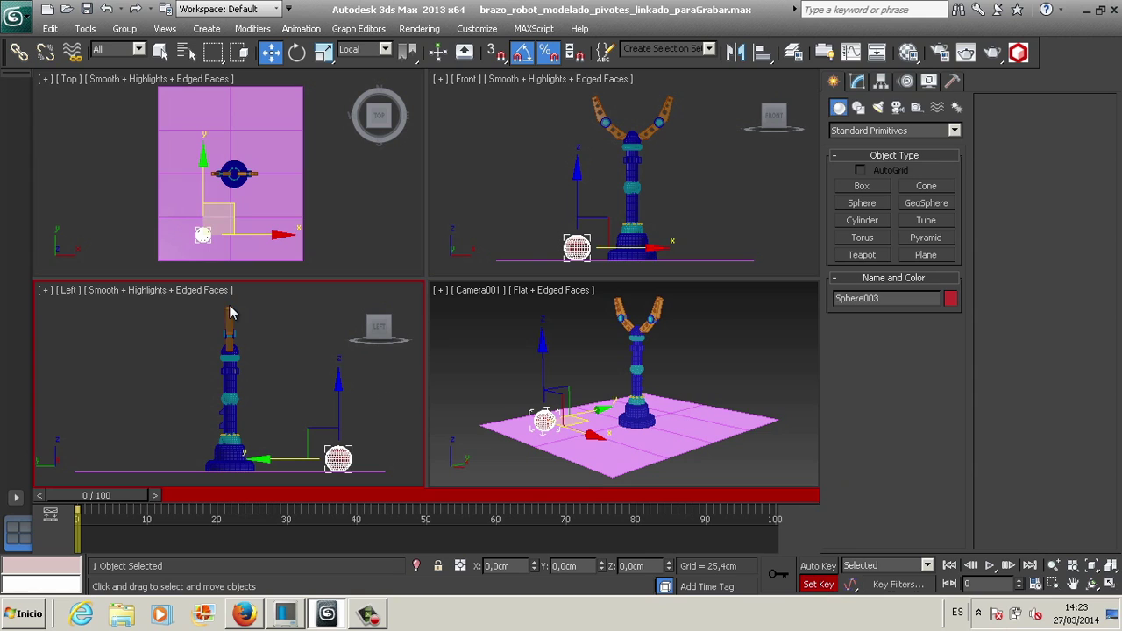
{"action": "left_click_drag", "start_coordinate": [242, 364], "coordinate": [277, 443]}
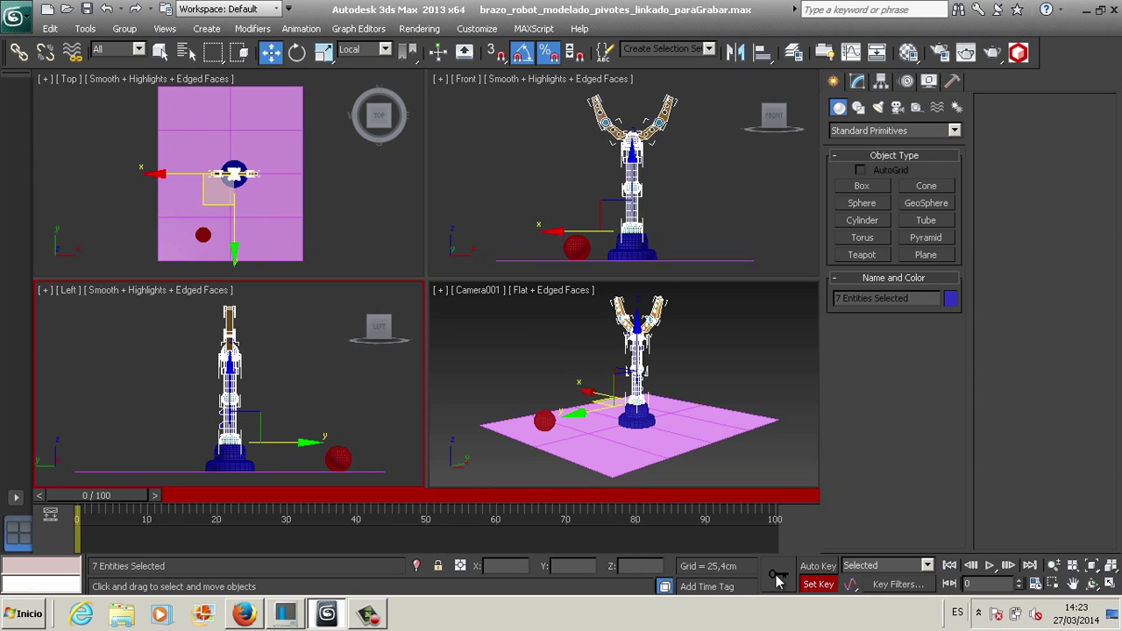
{"action": "left_click", "coordinate": [817, 565]}
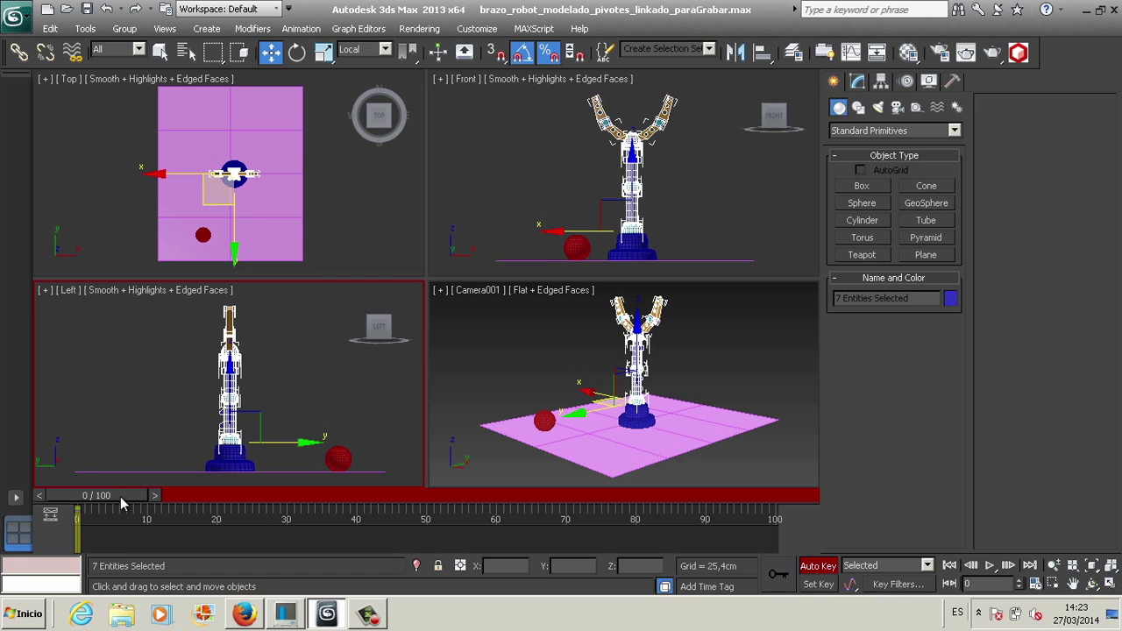
{"action": "left_click_drag", "start_coordinate": [121, 503], "coordinate": [318, 504]}
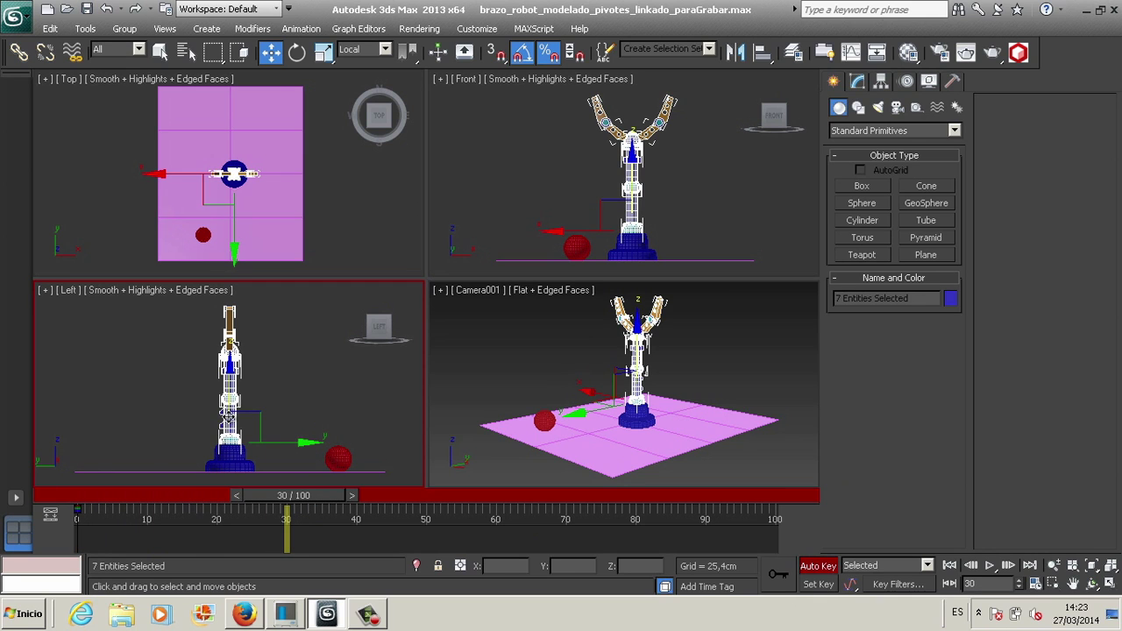
Rotate brazo 1 and the next arm segment down to the sphere, then maximize the Top view.
{"action": "left_click", "coordinate": [228, 417]}
{"action": "left_click", "coordinate": [297, 52]}
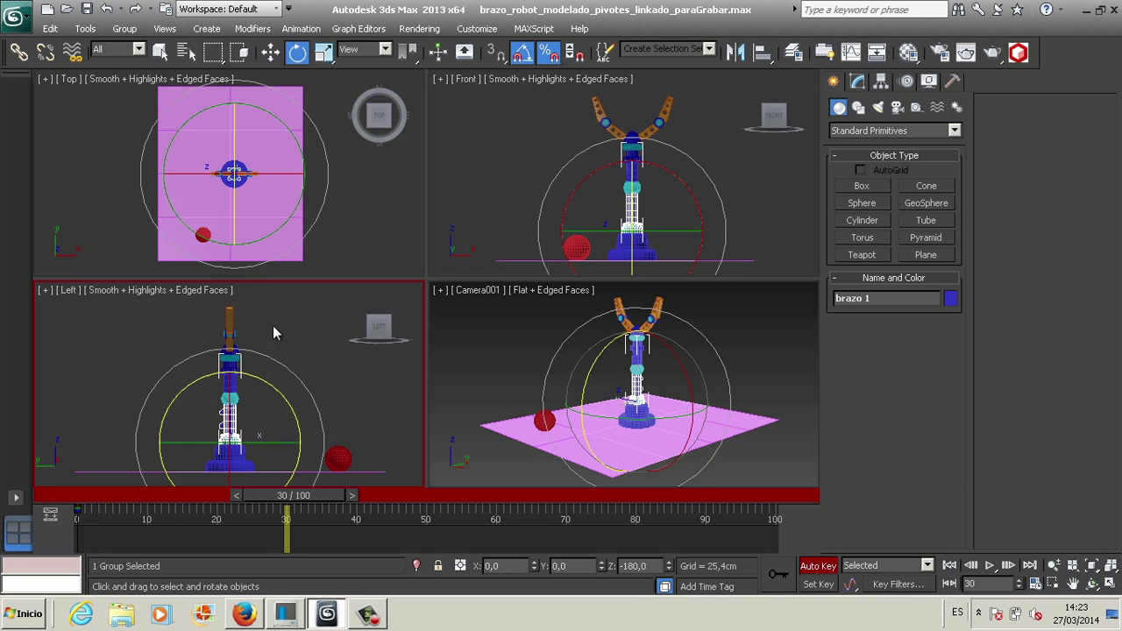
{"action": "mouse_move", "coordinate": [264, 384]}
{"action": "left_mouse_down"}
{"action": "mouse_move", "coordinate": [278, 400]}
{"action": "mouse_move", "coordinate": [348, 382]}
{"action": "left_mouse_up"}
{"action": "left_click", "coordinate": [278, 399]}
{"action": "left_click", "coordinate": [412, 249]}
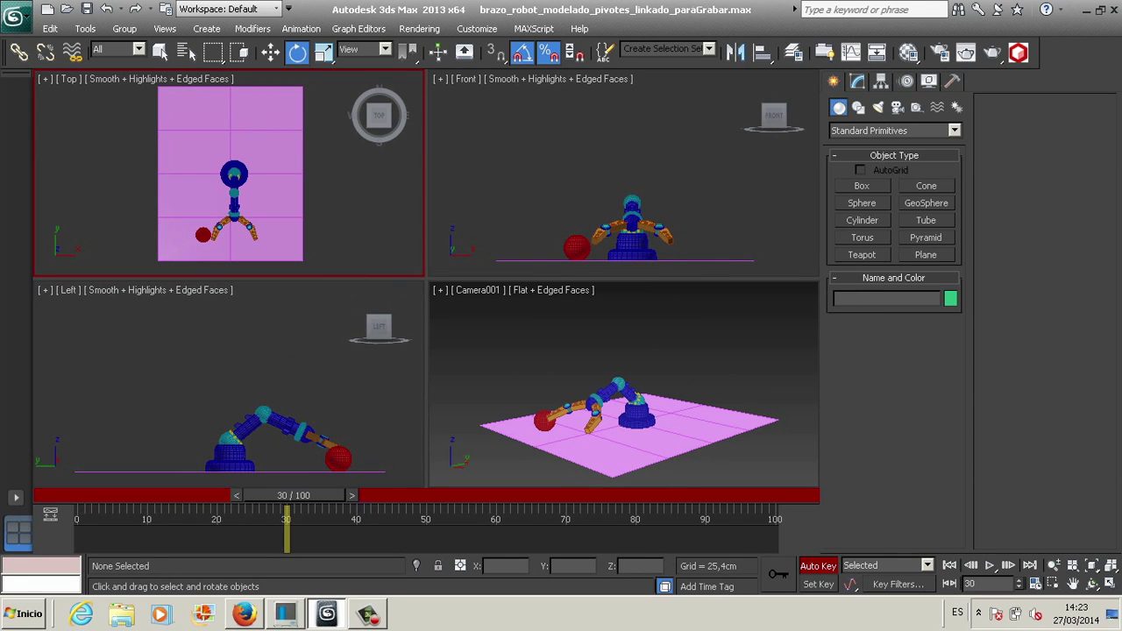
{"action": "left_click", "coordinate": [1110, 586]}
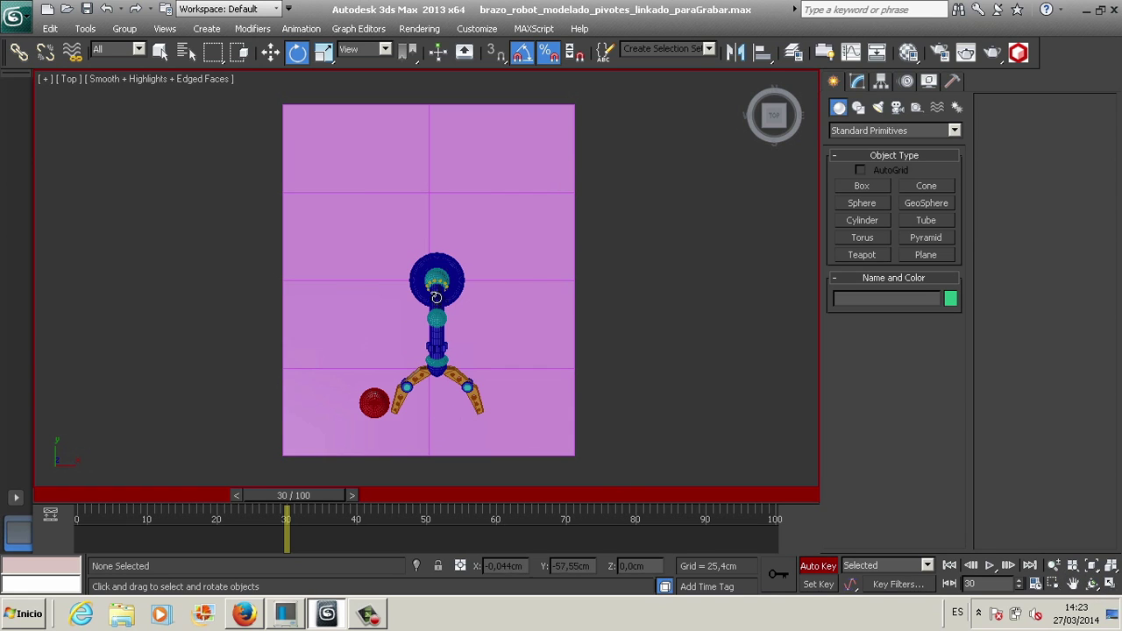
Swing brazo 1 toward the red sphere in top view, then go to frame 25.
{"action": "left_click", "coordinate": [440, 324]}
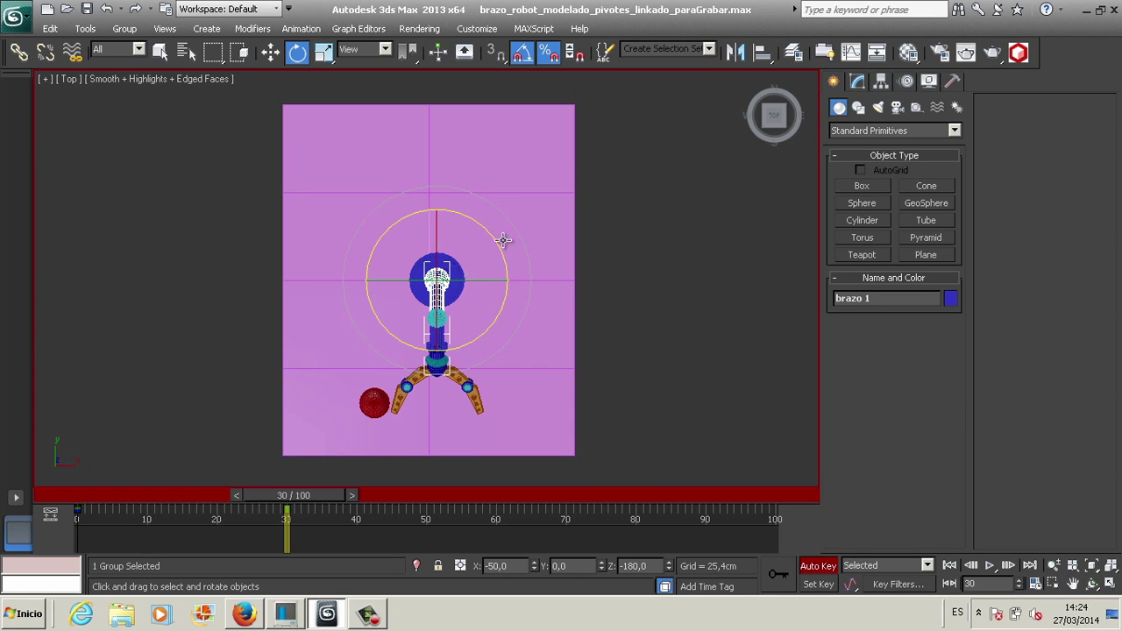
{"action": "left_click_drag", "start_coordinate": [489, 238], "coordinate": [494, 257]}
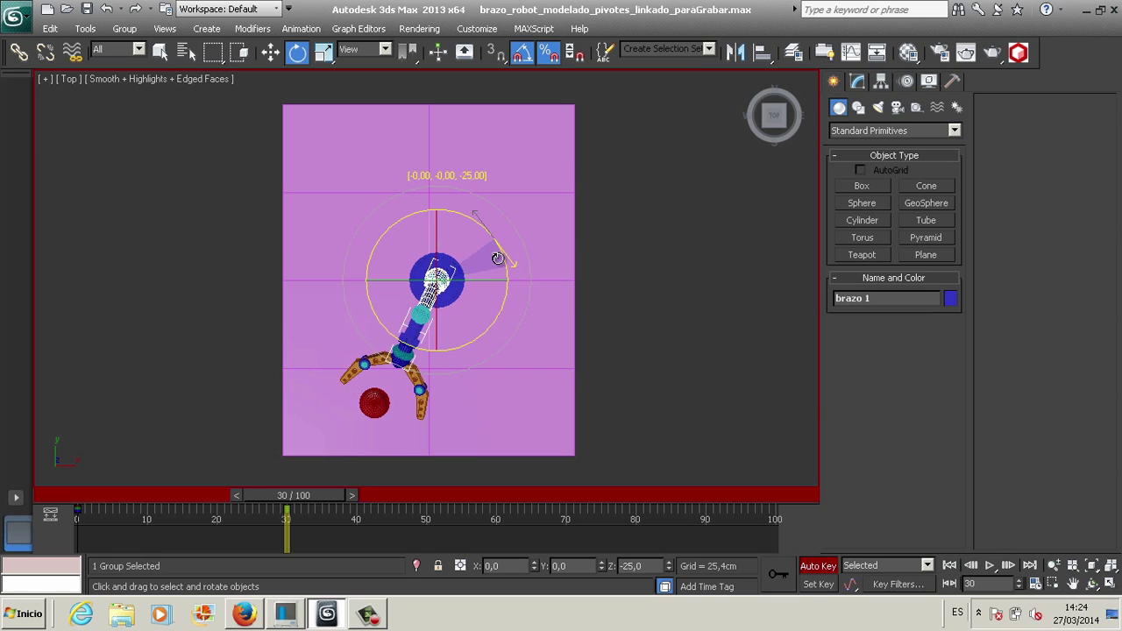
{"action": "mouse_move", "coordinate": [300, 496]}
{"action": "left_mouse_down"}
{"action": "mouse_move", "coordinate": [232, 497]}
{"action": "mouse_move", "coordinate": [270, 493]}
{"action": "left_mouse_up"}
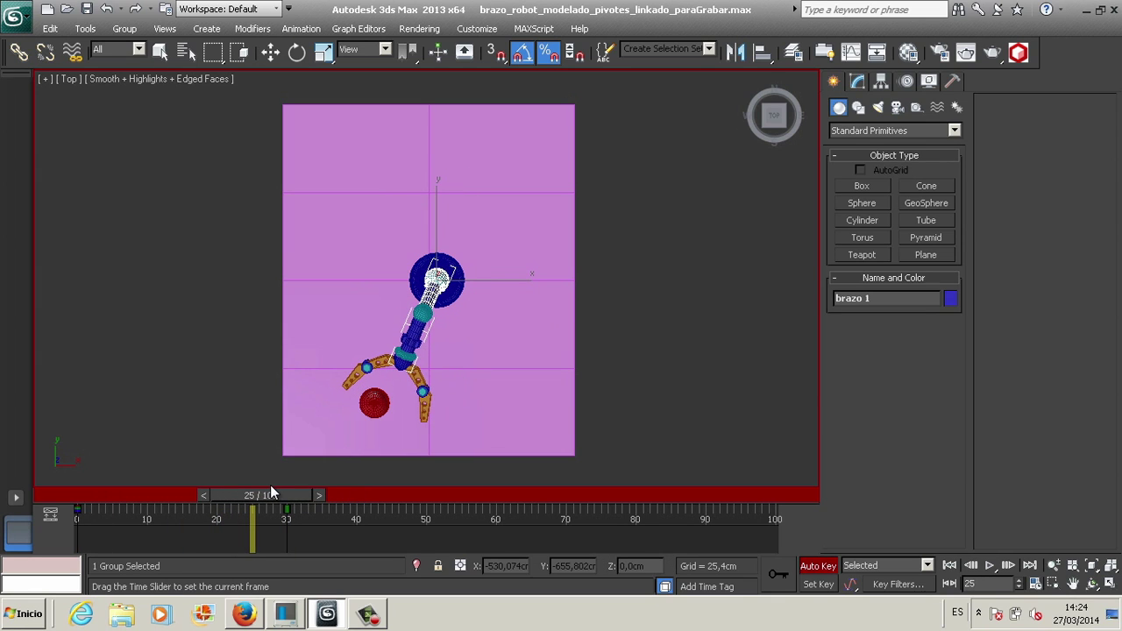
Key fingers dedoupiz and dedoupiz001 at frame 25 with Set Key, then return to Auto Key.
{"action": "key", "text": "e"}
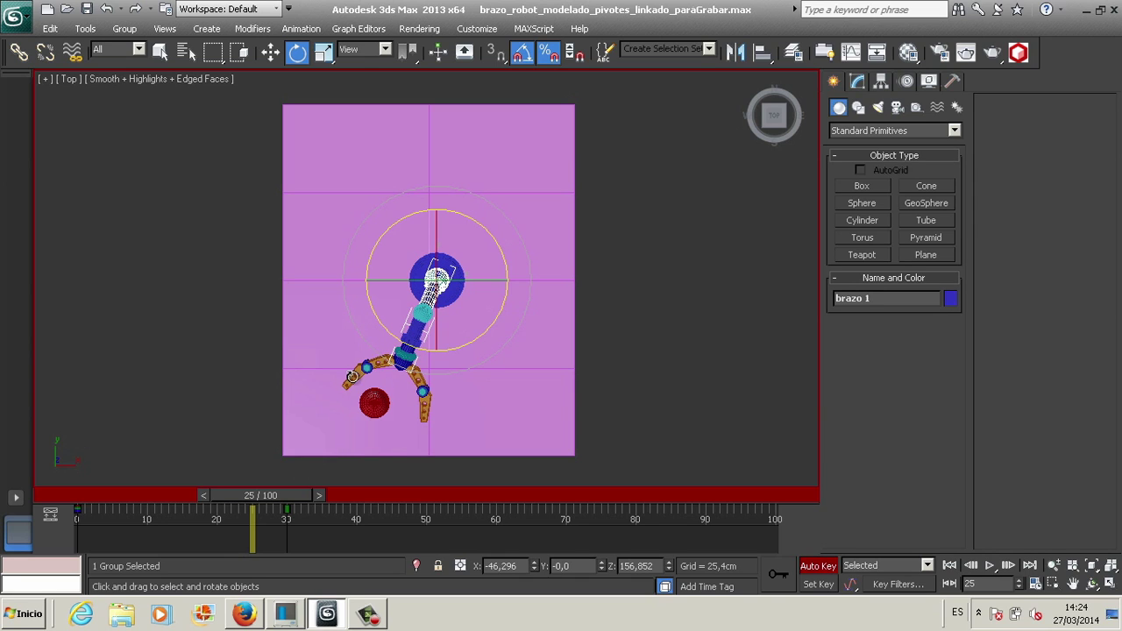
{"action": "left_click", "coordinate": [351, 376]}
{"action": "left_click", "coordinate": [815, 585]}
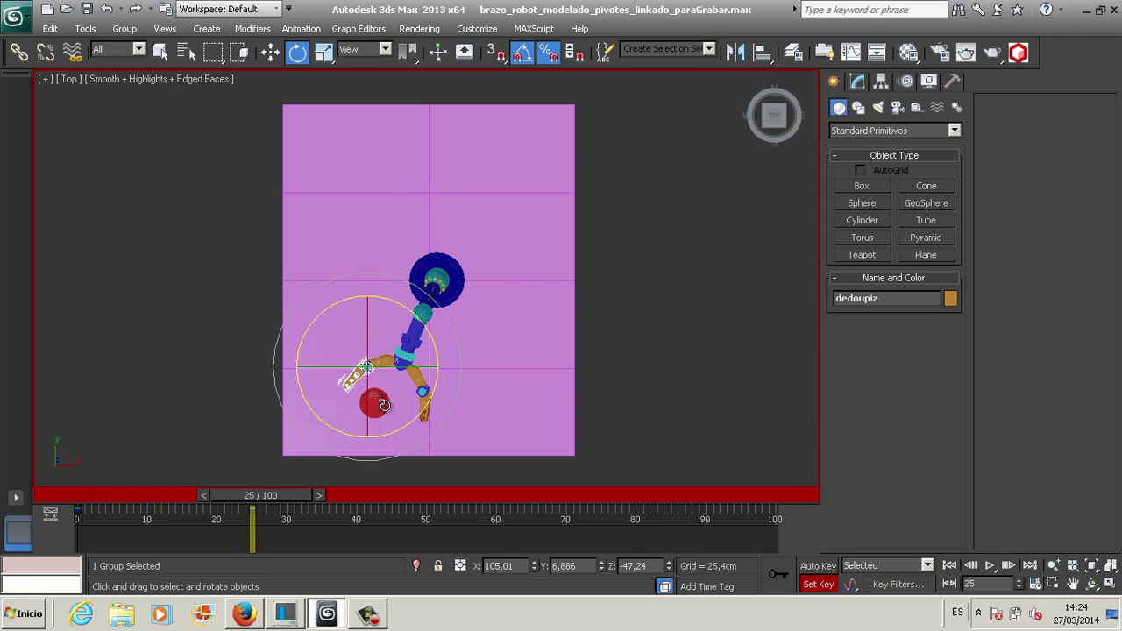
{"action": "left_click", "coordinate": [424, 404]}
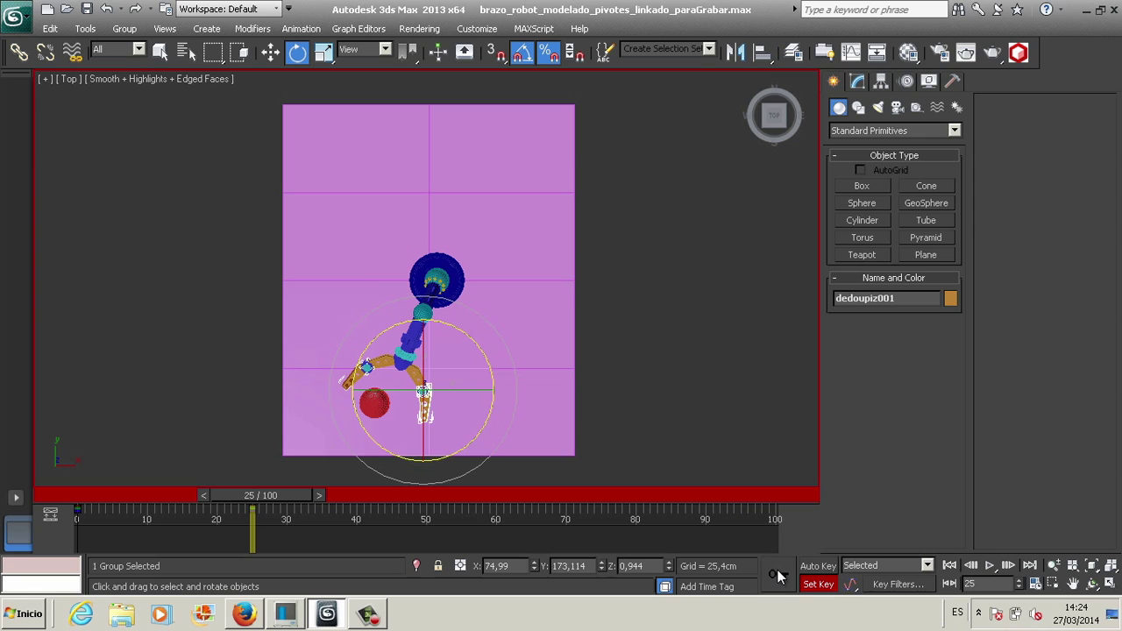
{"action": "left_click", "coordinate": [818, 566]}
At frame 28, rotate finger dedoupiz 35° and dedoupiz001 -60° to close on the sphere.
{"action": "left_click_drag", "start_coordinate": [273, 495], "coordinate": [305, 495]}
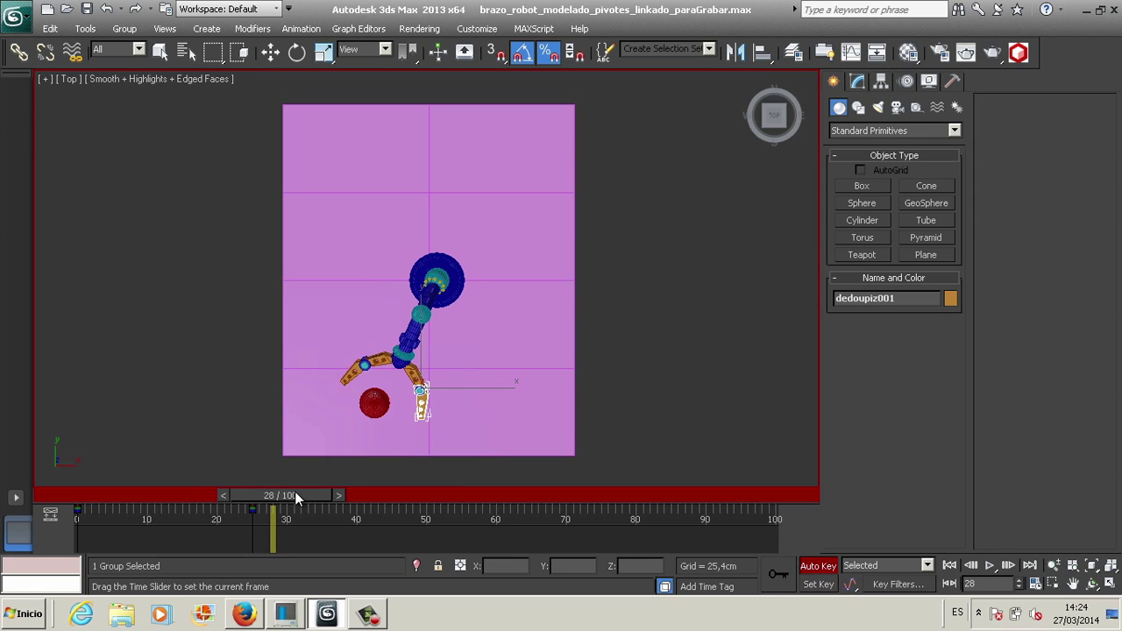
{"action": "left_click", "coordinate": [427, 296]}
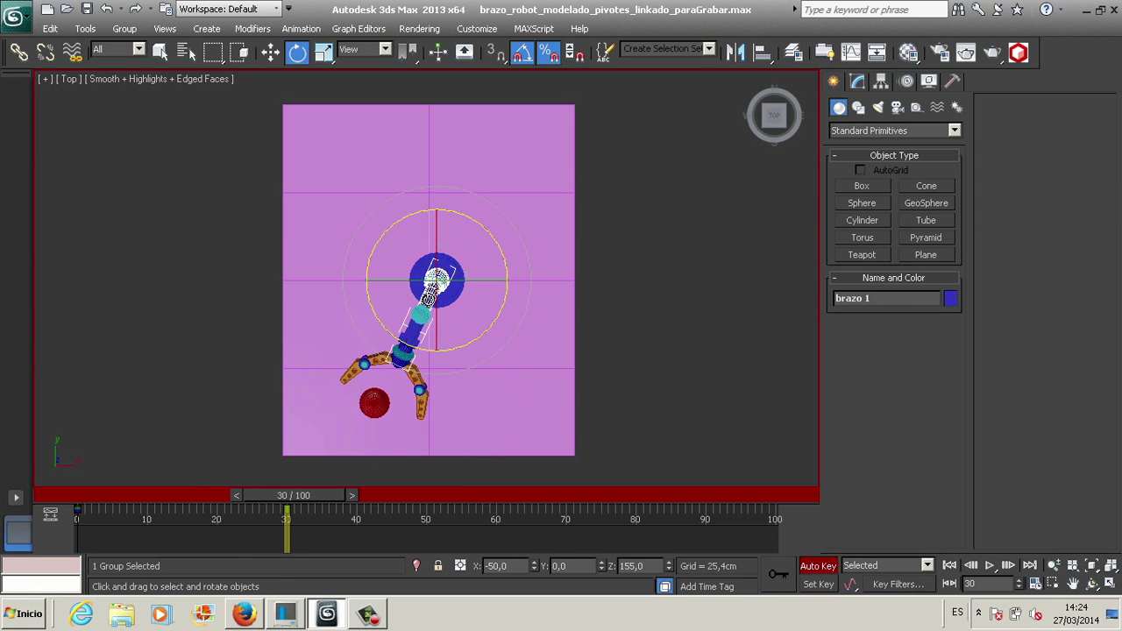
{"action": "left_click", "coordinate": [353, 372]}
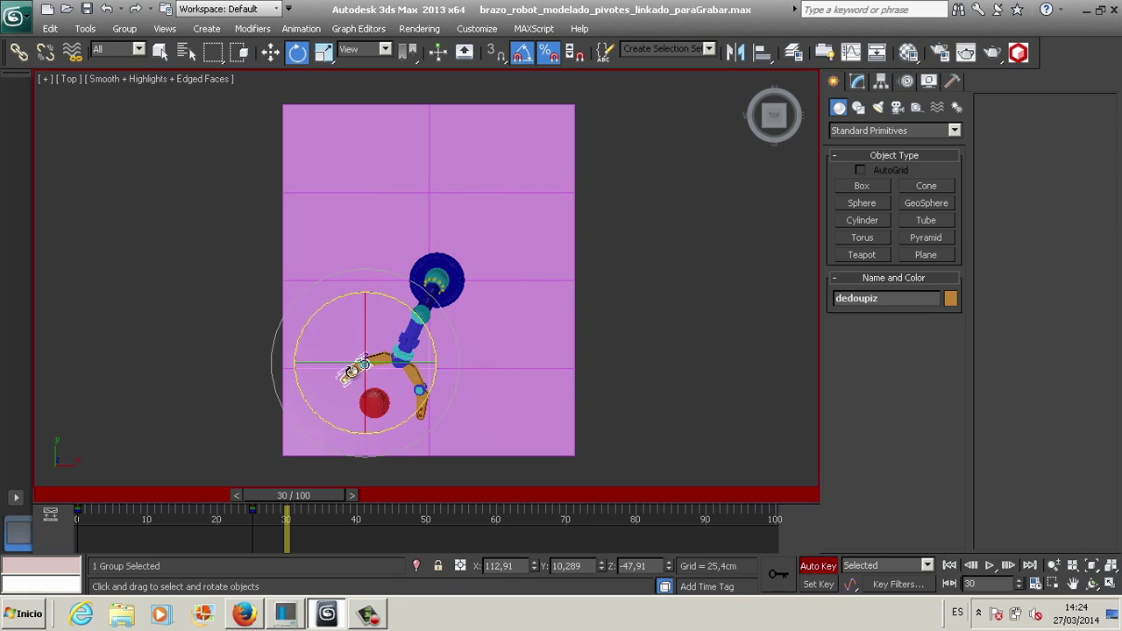
{"action": "left_click_drag", "start_coordinate": [397, 302], "coordinate": [365, 308]}
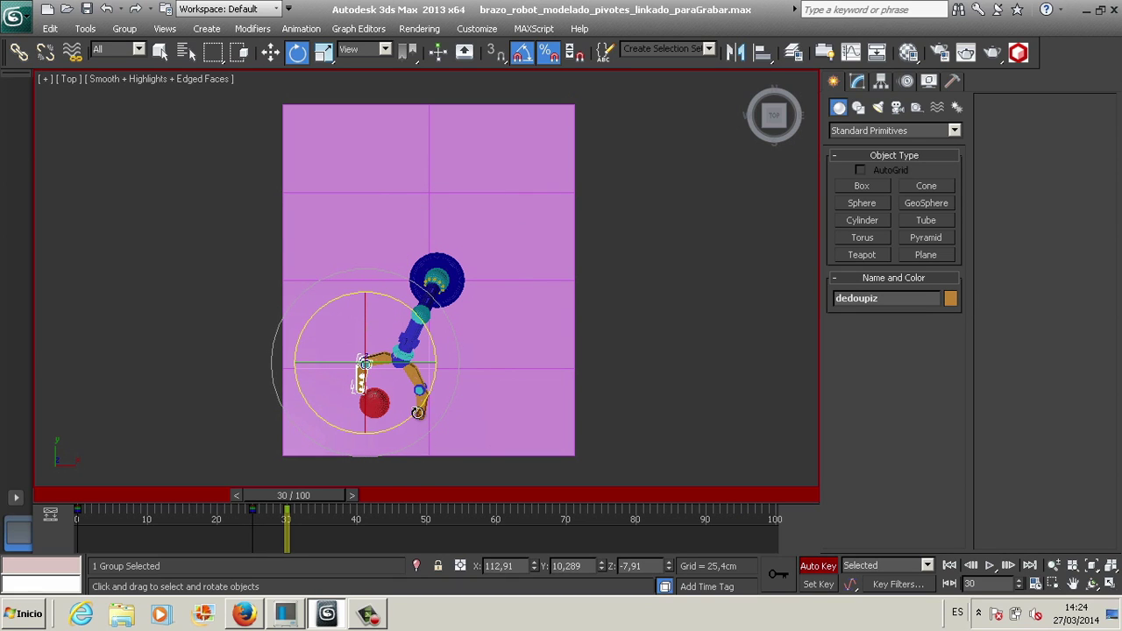
{"action": "left_click", "coordinate": [421, 412]}
{"action": "mouse_move", "coordinate": [471, 353]}
{"action": "left_mouse_down"}
{"action": "mouse_move", "coordinate": [488, 399]}
{"action": "mouse_move", "coordinate": [476, 383]}
{"action": "left_mouse_up"}
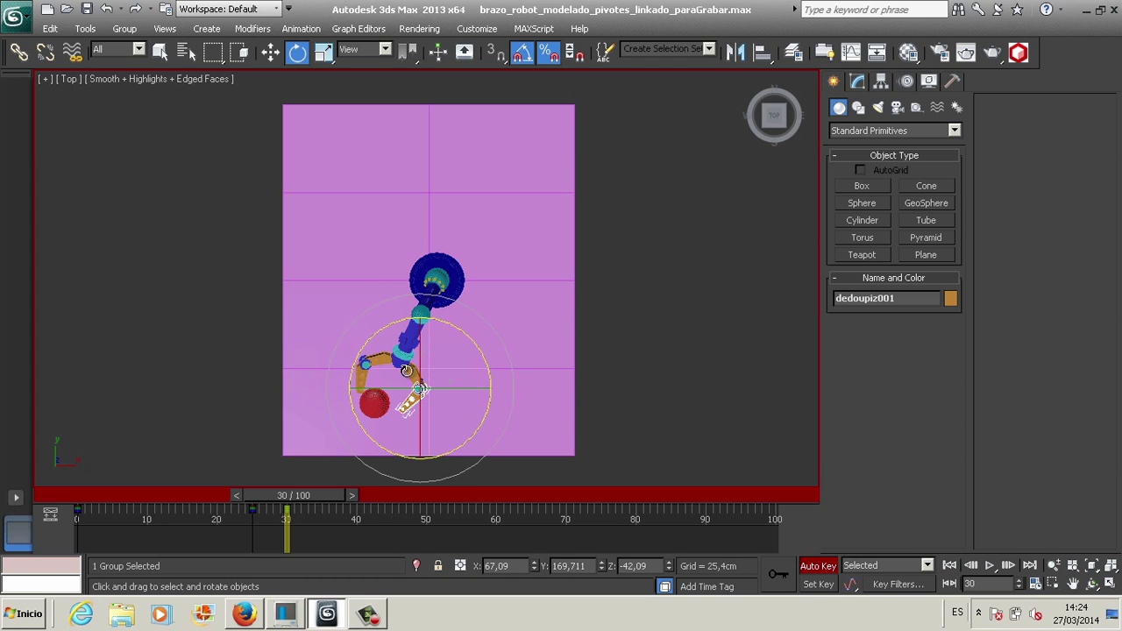
Rotate dedodowniz001 -15° and dedodowniz slightly to tighten the grip, then scrub to check.
{"action": "left_click", "coordinate": [412, 375]}
{"action": "left_click_drag", "start_coordinate": [462, 327], "coordinate": [463, 339]}
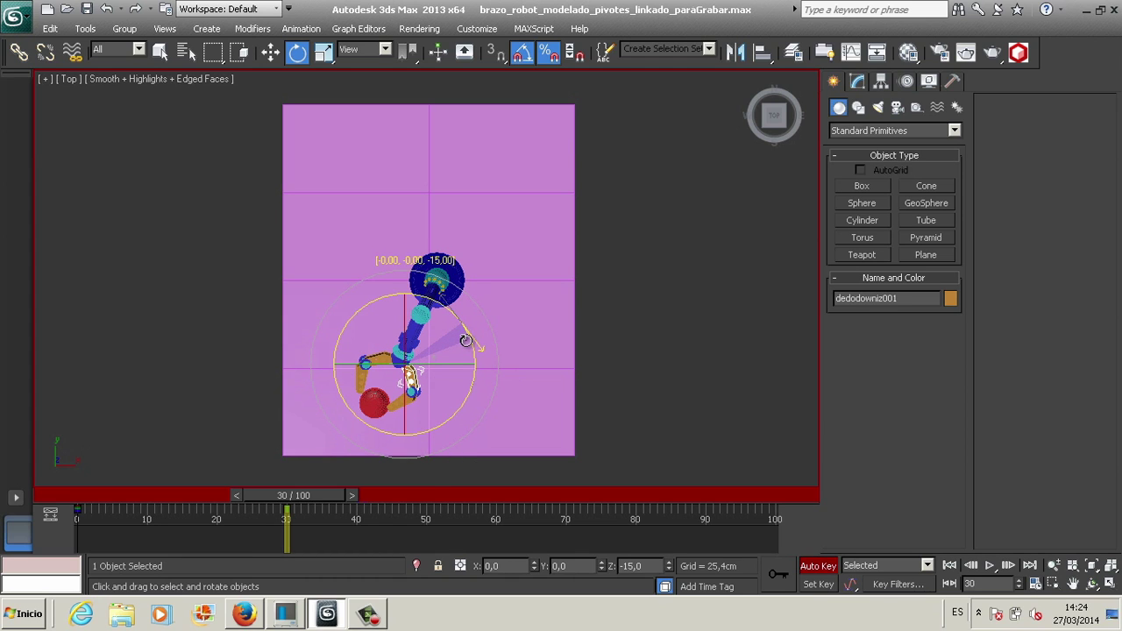
{"action": "left_click", "coordinate": [380, 355]}
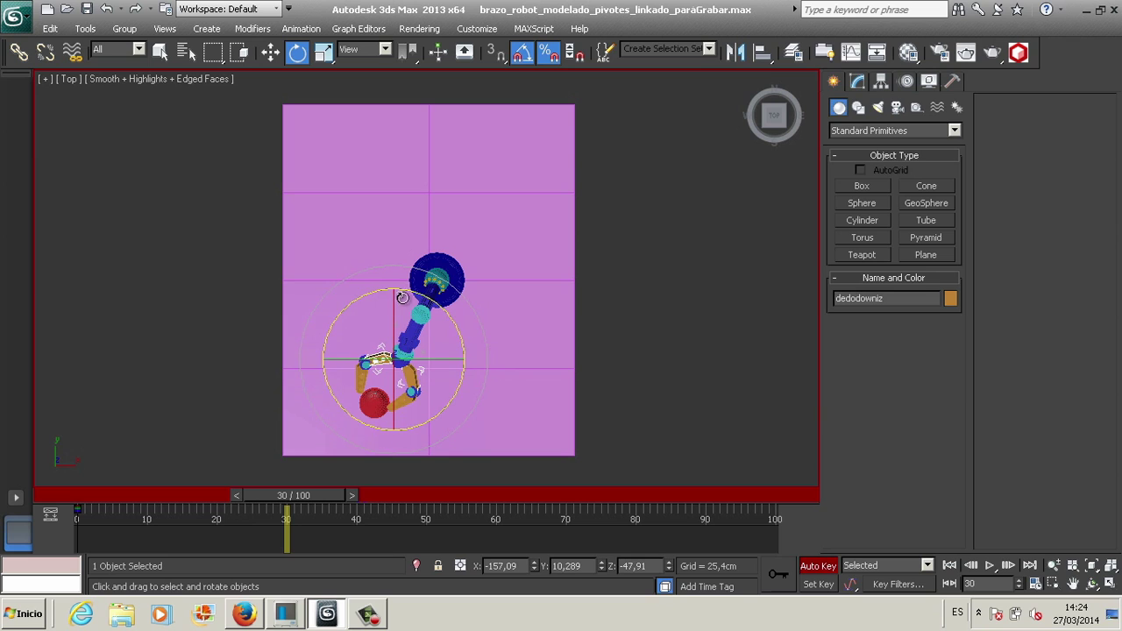
{"action": "left_click_drag", "start_coordinate": [410, 290], "coordinate": [414, 303]}
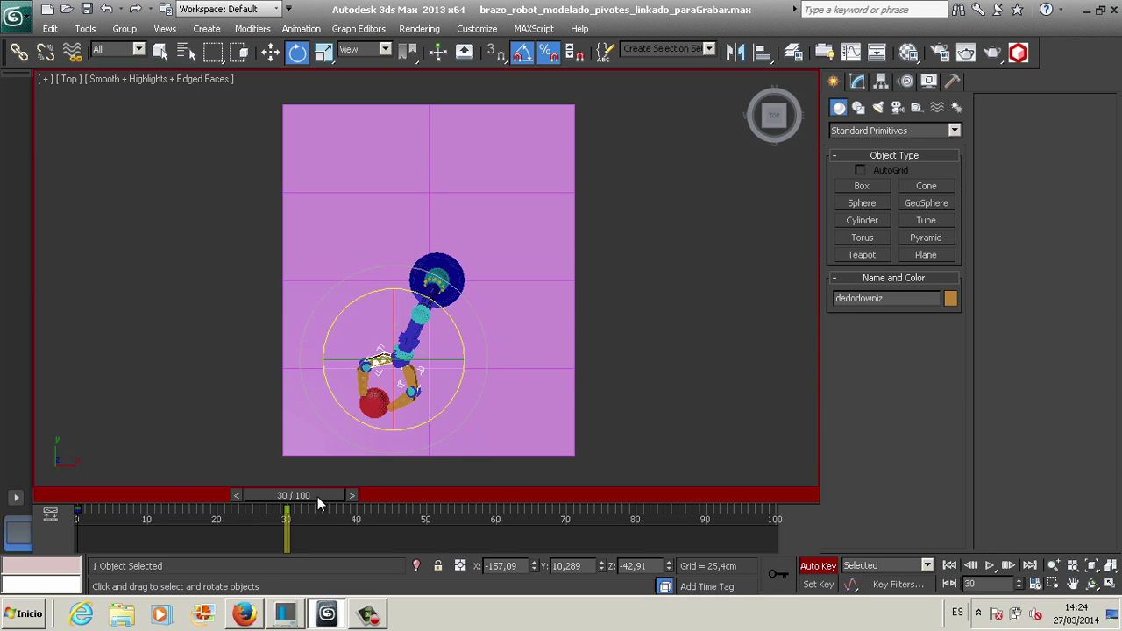
{"action": "mouse_move", "coordinate": [317, 496]}
{"action": "left_mouse_down"}
{"action": "mouse_move", "coordinate": [153, 524]}
{"action": "mouse_move", "coordinate": [320, 506]}
{"action": "mouse_move", "coordinate": [319, 516]}
{"action": "mouse_move", "coordinate": [447, 520]}
{"action": "left_mouse_up"}
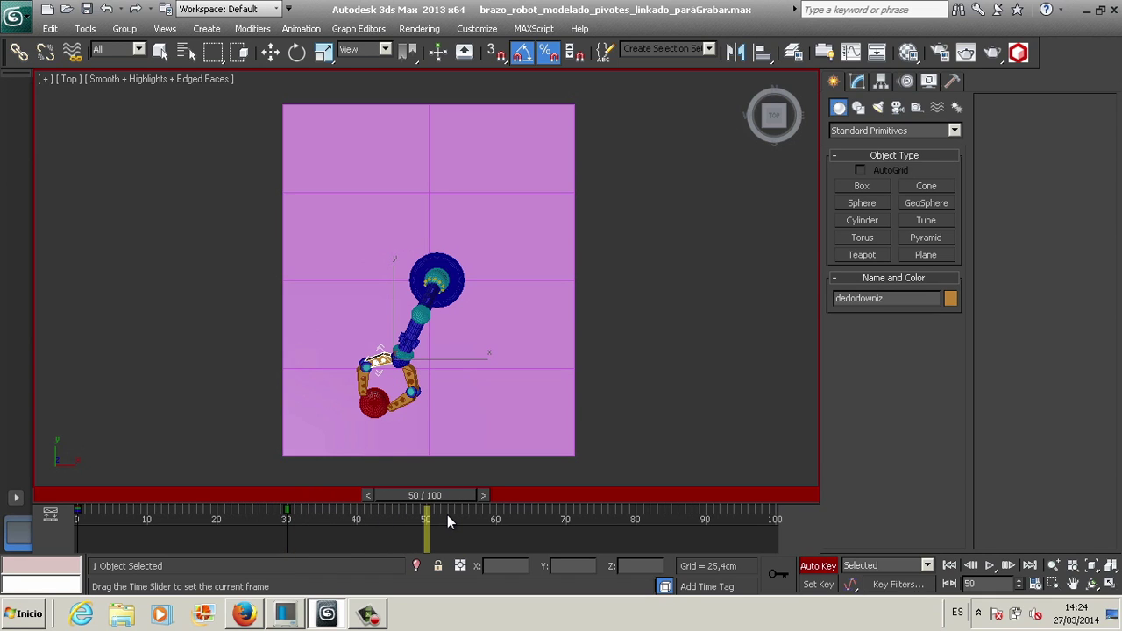
Orbit the viewport to see the scene at a tilt.
{"action": "key", "text": "e"}
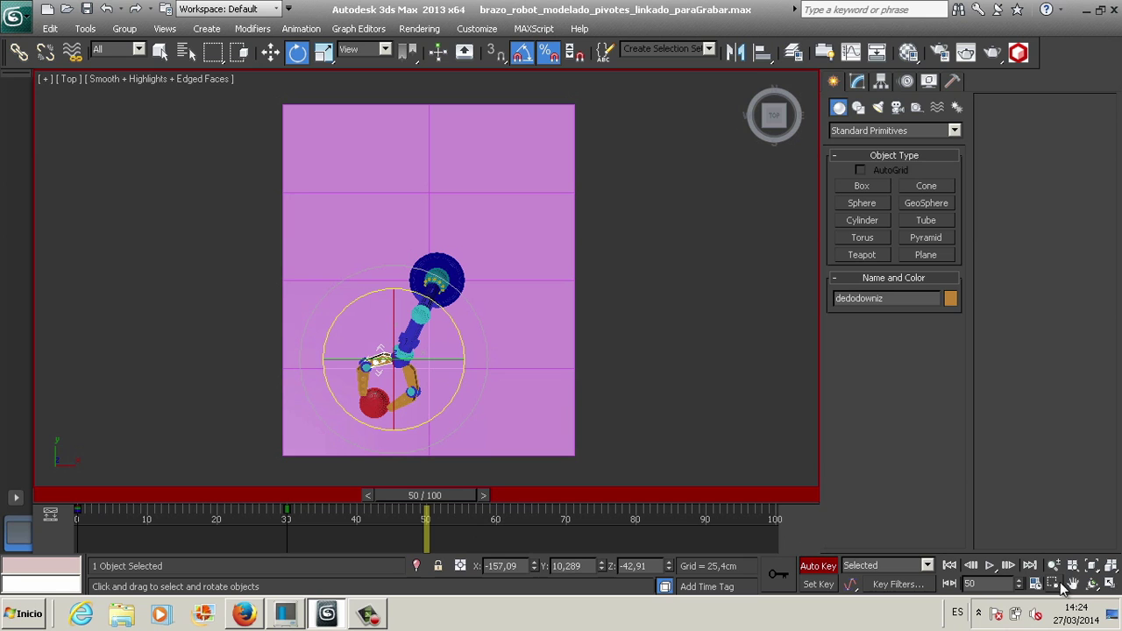
{"action": "left_click", "coordinate": [1092, 583]}
{"action": "mouse_move", "coordinate": [389, 353]}
{"action": "left_mouse_down"}
{"action": "mouse_move", "coordinate": [538, 219]}
{"action": "mouse_move", "coordinate": [595, 345]}
{"action": "left_mouse_up"}
{"action": "right_click", "coordinate": [595, 345]}
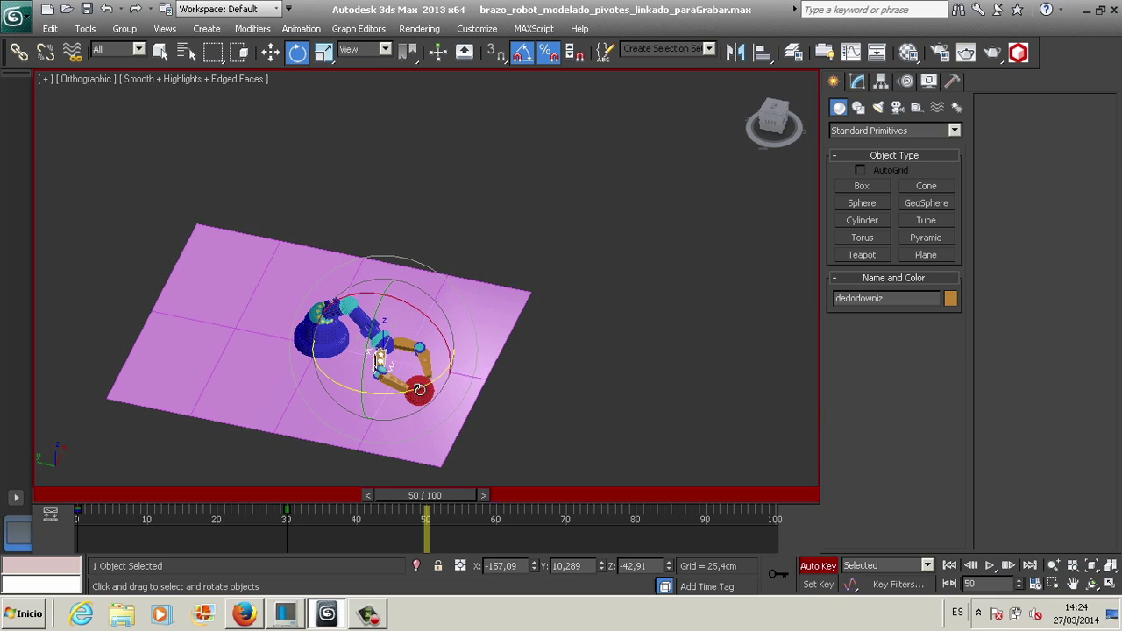
Add a link from the red sphere to the hand 'mano' at frame 50 and scrub to preview.
{"action": "left_click", "coordinate": [419, 389]}
{"action": "left_click", "coordinate": [906, 81]}
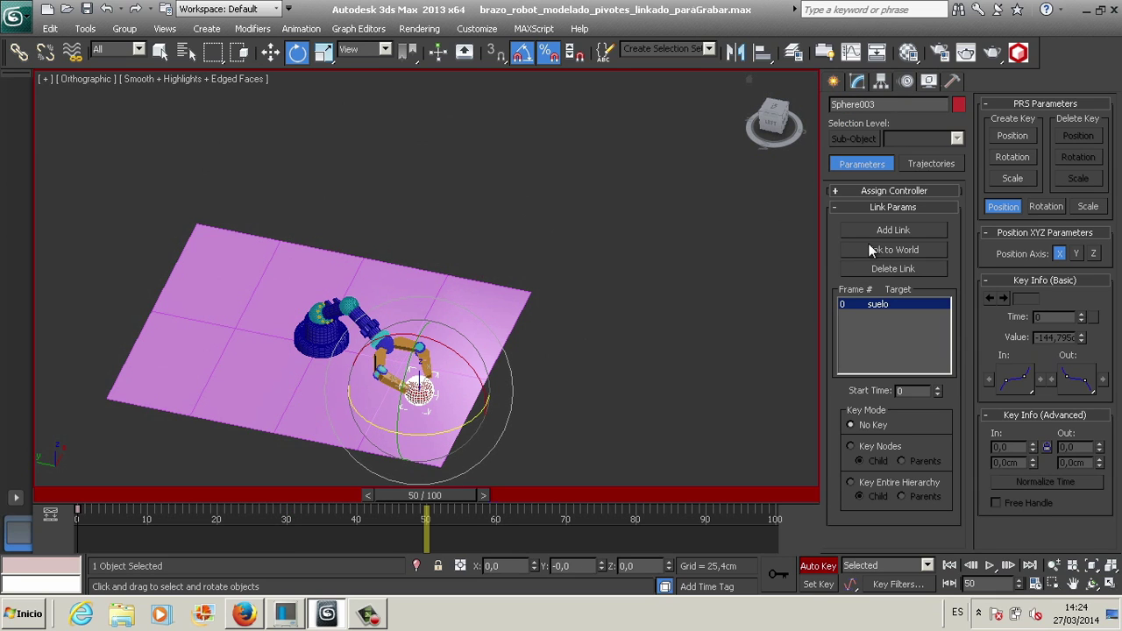
{"action": "left_click", "coordinate": [893, 230]}
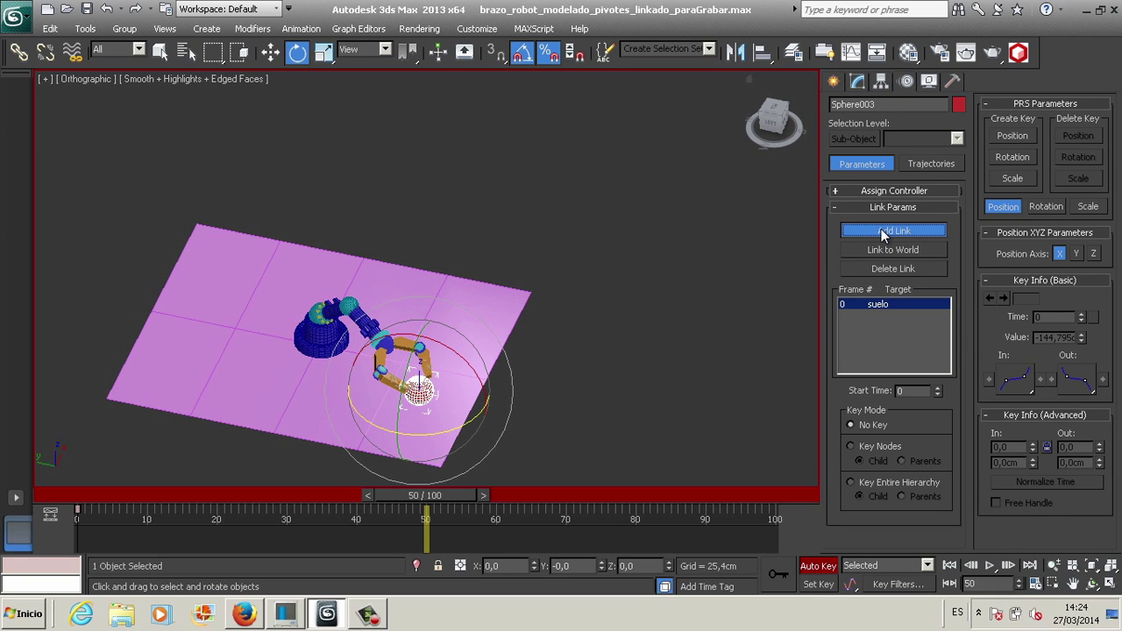
{"action": "left_click", "coordinate": [385, 342]}
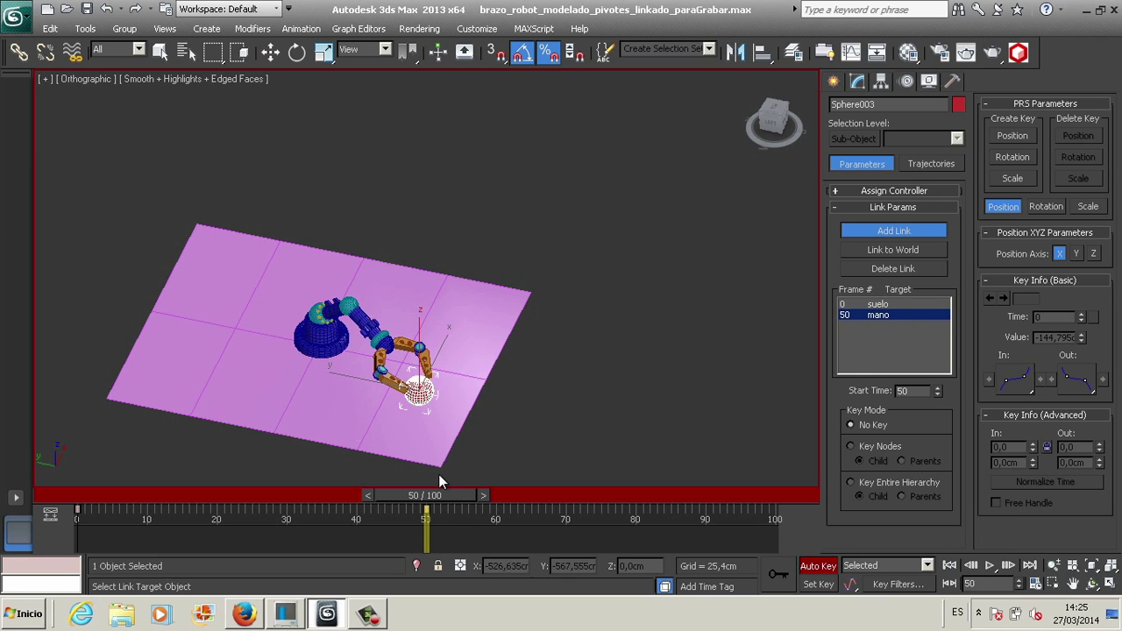
{"action": "left_click_drag", "start_coordinate": [439, 496], "coordinate": [254, 497]}
{"action": "left_click_drag", "start_coordinate": [226, 535], "coordinate": [506, 518]}
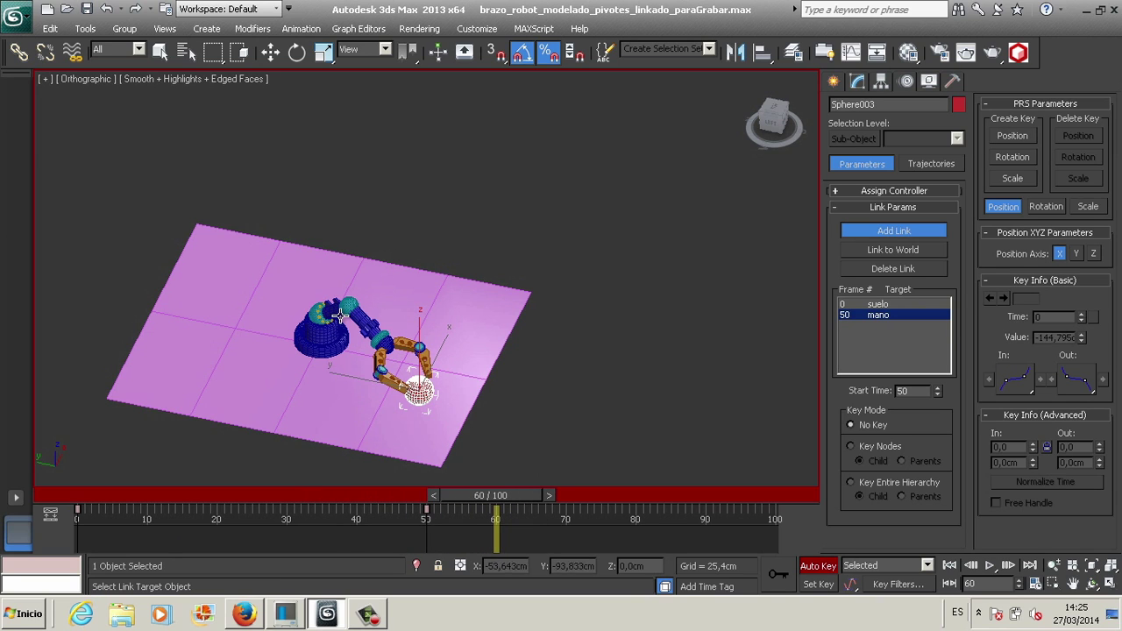
Rotate brazo 1 35° in Local coordinates at frame 50 to lift the arm.
{"action": "key", "text": "w"}
{"action": "left_click", "coordinate": [832, 81]}
{"action": "left_click", "coordinate": [325, 319]}
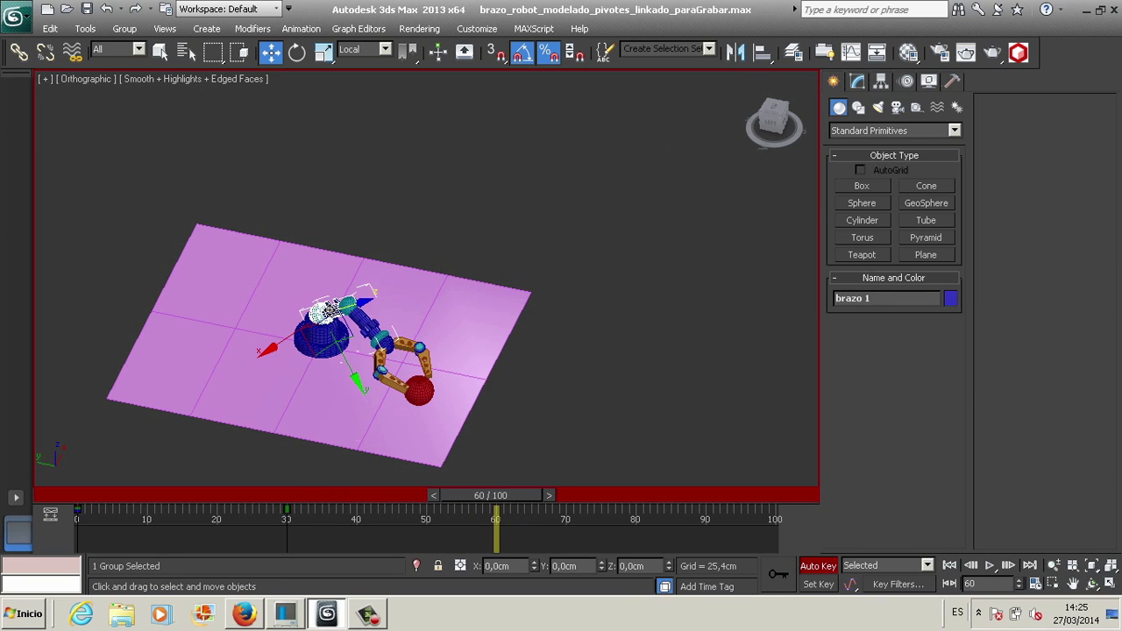
{"action": "left_click", "coordinate": [297, 52]}
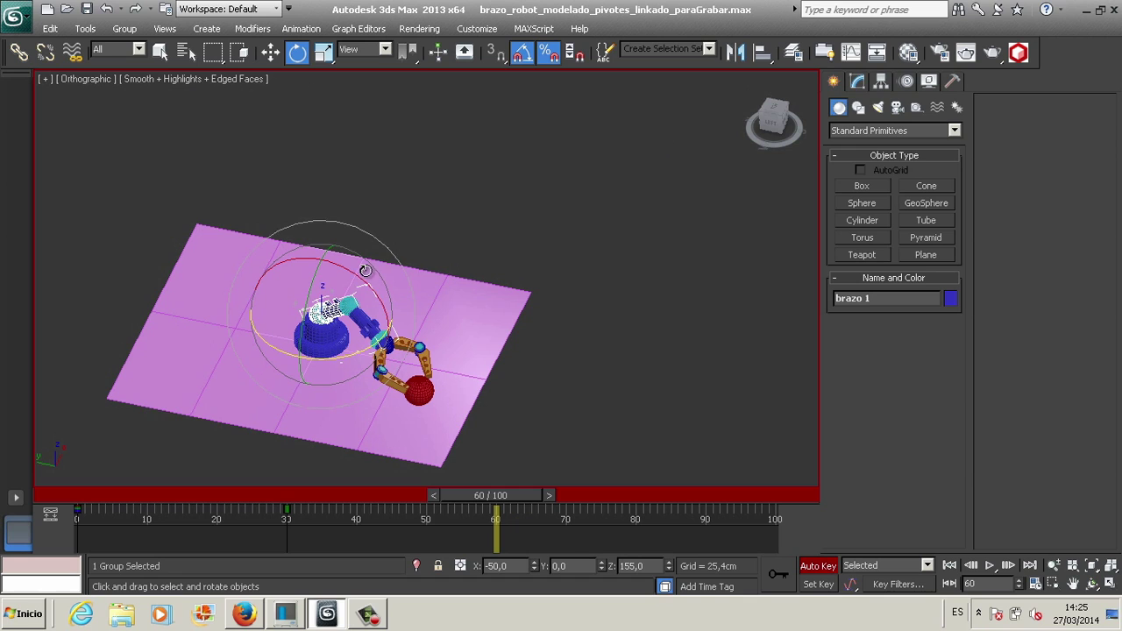
{"action": "left_click", "coordinate": [385, 50]}
{"action": "left_click", "coordinate": [364, 108]}
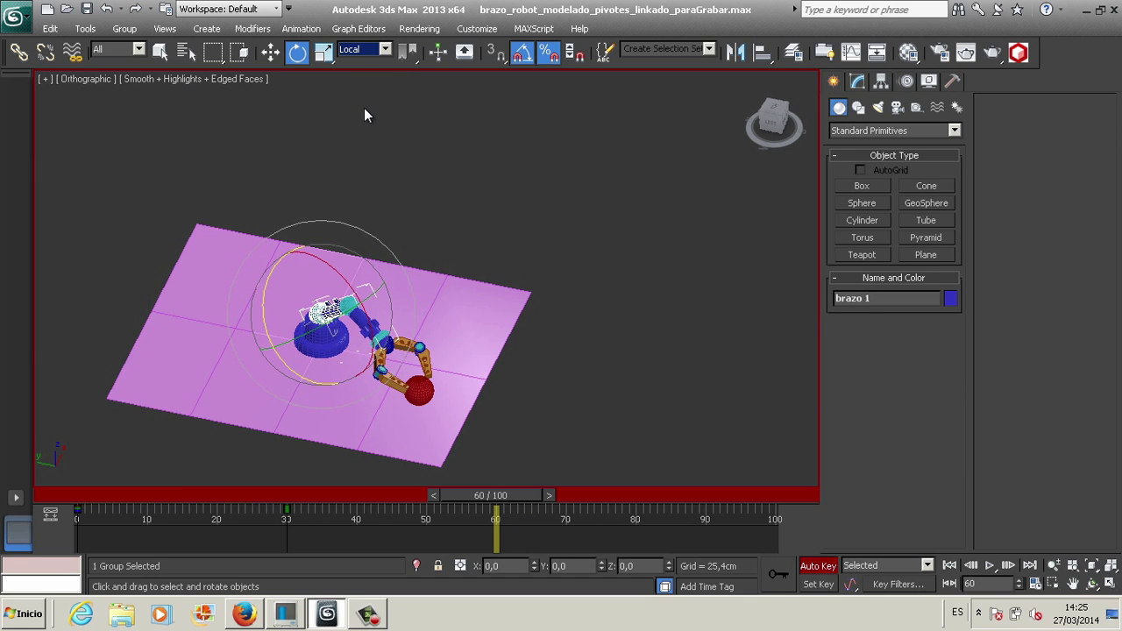
{"action": "mouse_move", "coordinate": [354, 284]}
{"action": "left_mouse_down"}
{"action": "mouse_move", "coordinate": [327, 259]}
{"action": "mouse_move", "coordinate": [341, 272]}
{"action": "mouse_move", "coordinate": [368, 237]}
{"action": "left_mouse_up"}
Select brazo2 and the hand mano in a zoomed Front view, scrubbing to preview the lift.
{"action": "left_click", "coordinate": [360, 263]}
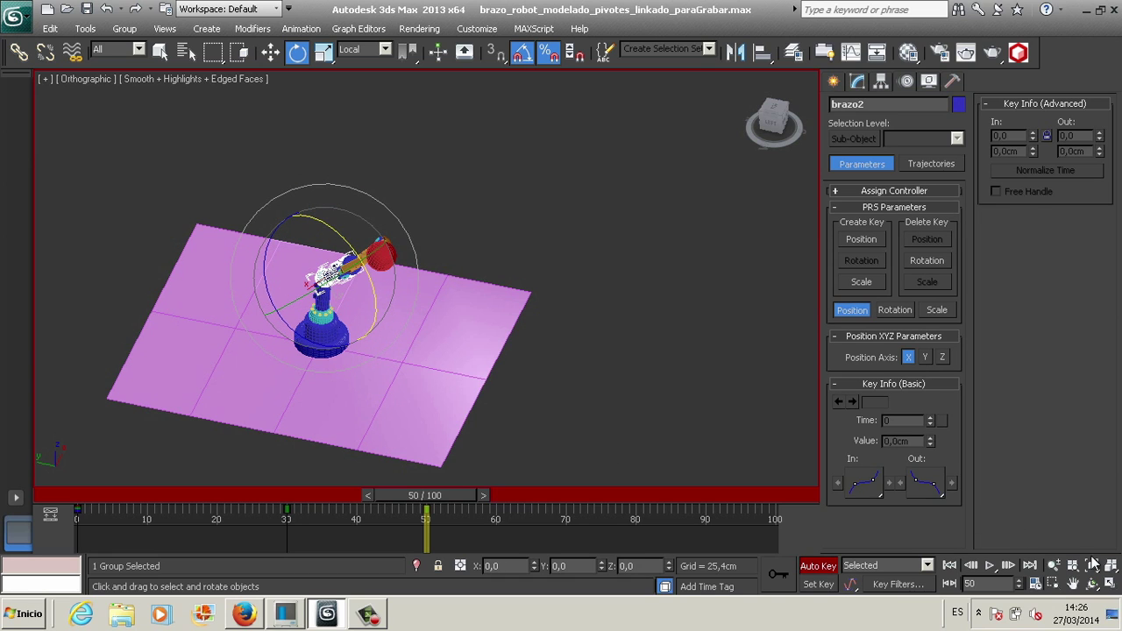
{"action": "key", "text": "f"}
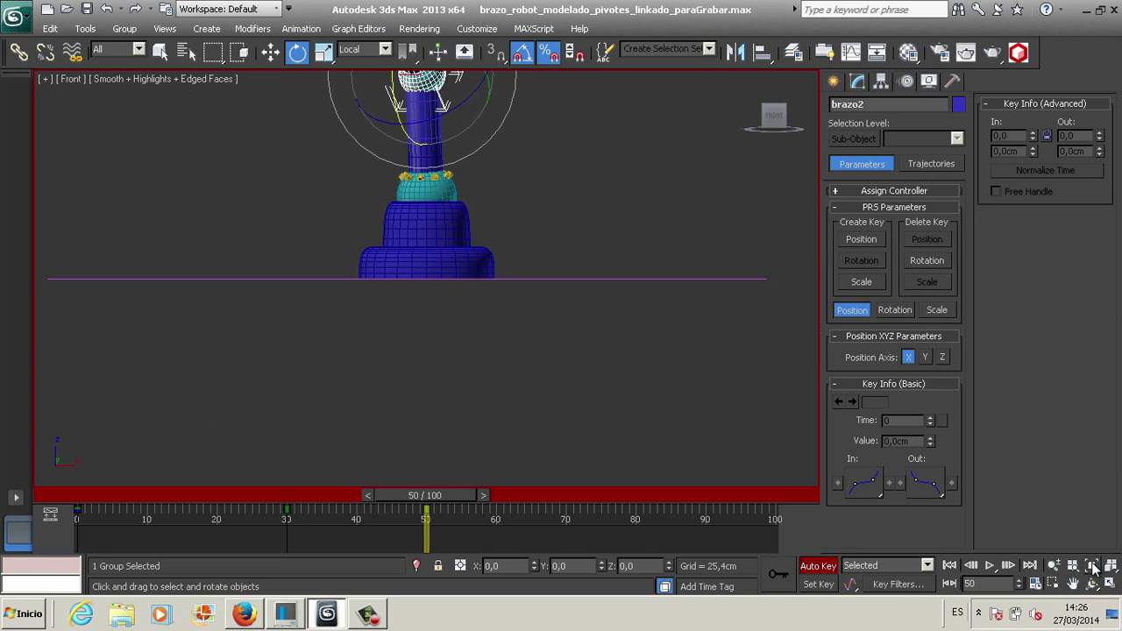
{"action": "left_click", "coordinate": [1092, 568]}
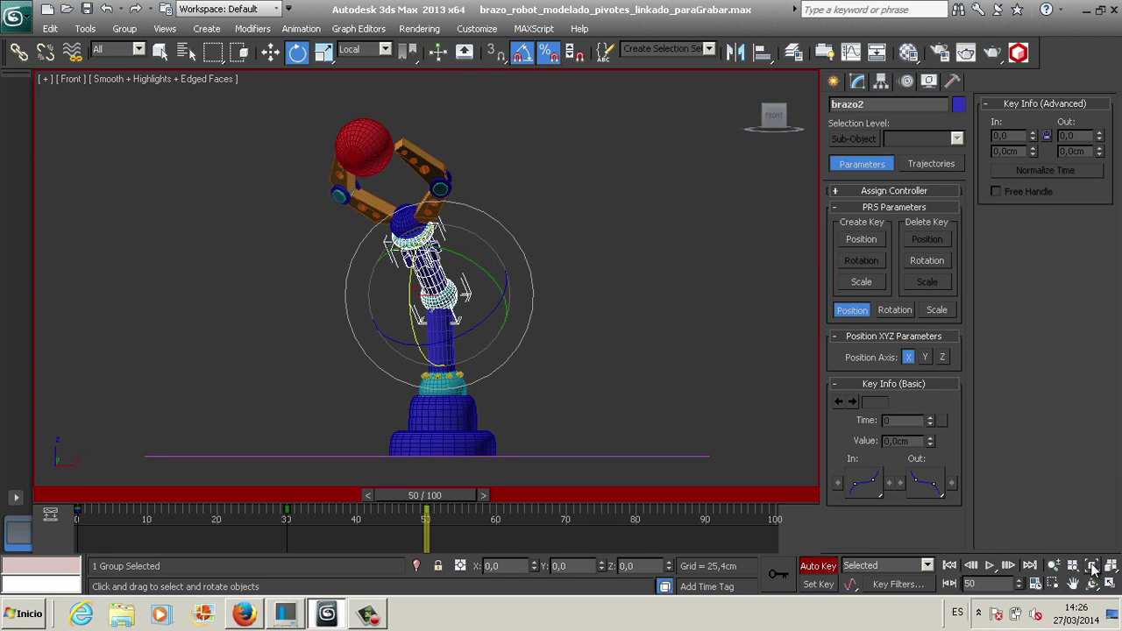
{"action": "left_click", "coordinate": [404, 225]}
{"action": "mouse_move", "coordinate": [438, 496]}
{"action": "left_mouse_down"}
{"action": "mouse_move", "coordinate": [443, 511]}
{"action": "mouse_move", "coordinate": [569, 508]}
{"action": "left_mouse_up"}
Add a third link handing the red sphere back to the floor 'suelo' at frame 70, scrubbing to verify.
{"action": "key", "text": "e"}
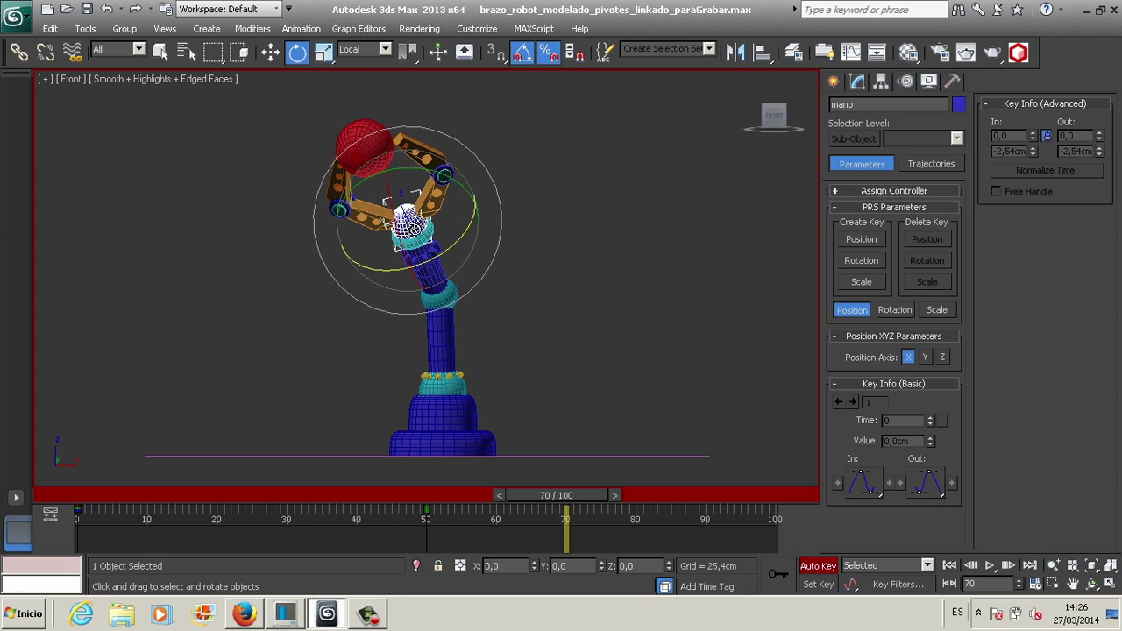
{"action": "left_click", "coordinate": [370, 151]}
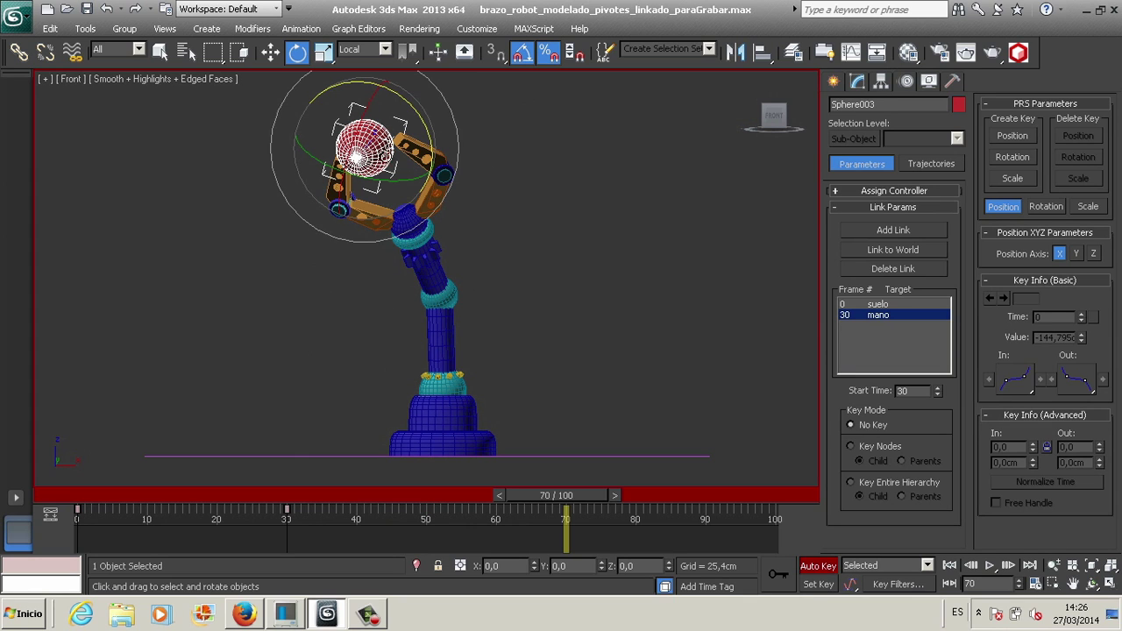
{"action": "left_click", "coordinate": [893, 231]}
{"action": "left_click", "coordinate": [657, 456]}
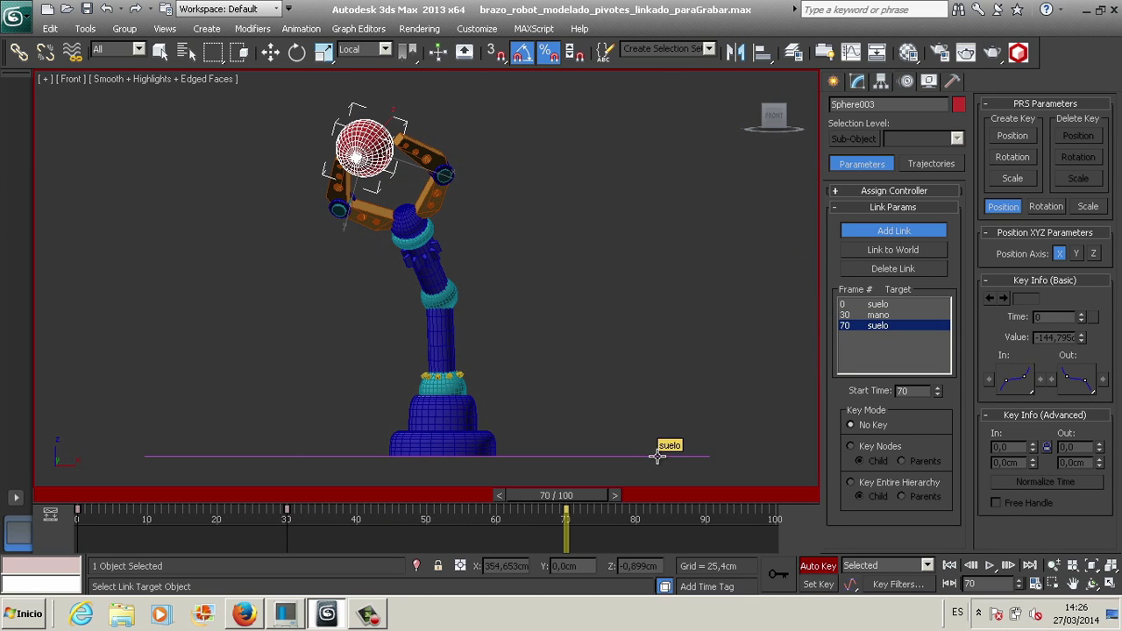
{"action": "mouse_move", "coordinate": [582, 495]}
{"action": "left_mouse_down"}
{"action": "mouse_move", "coordinate": [213, 535]}
{"action": "mouse_move", "coordinate": [222, 552]}
{"action": "mouse_move", "coordinate": [563, 530]}
{"action": "left_mouse_up"}
{"action": "left_click", "coordinate": [893, 230]}
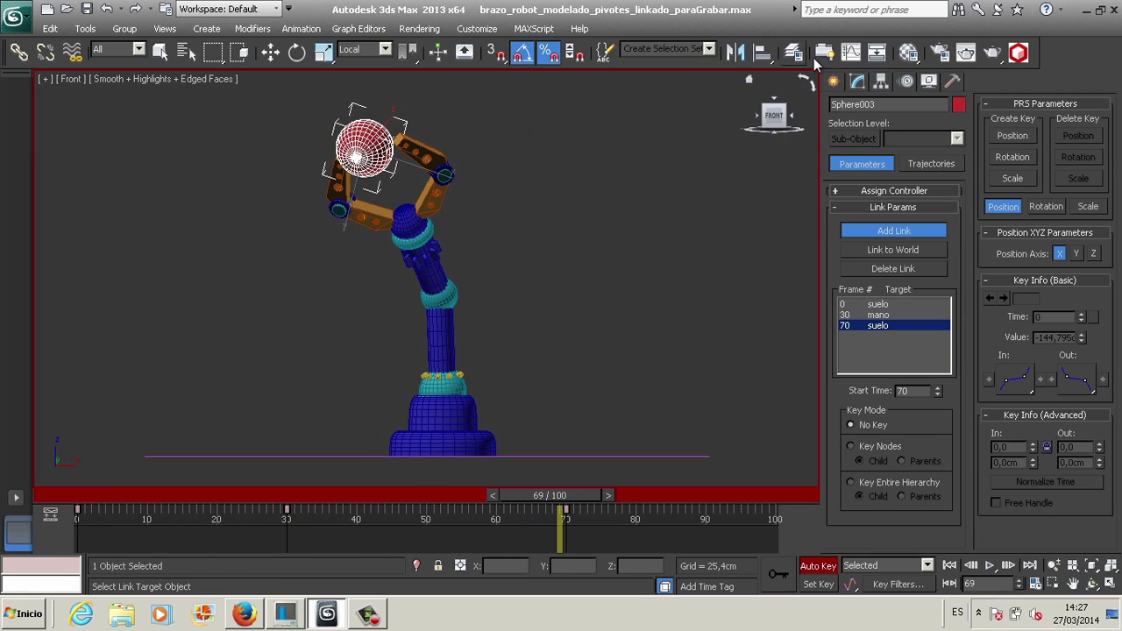
{"action": "left_click", "coordinate": [833, 82]}
Move the timeline to frame 80 with Auto Key turned back on.
{"action": "left_click", "coordinate": [696, 224]}
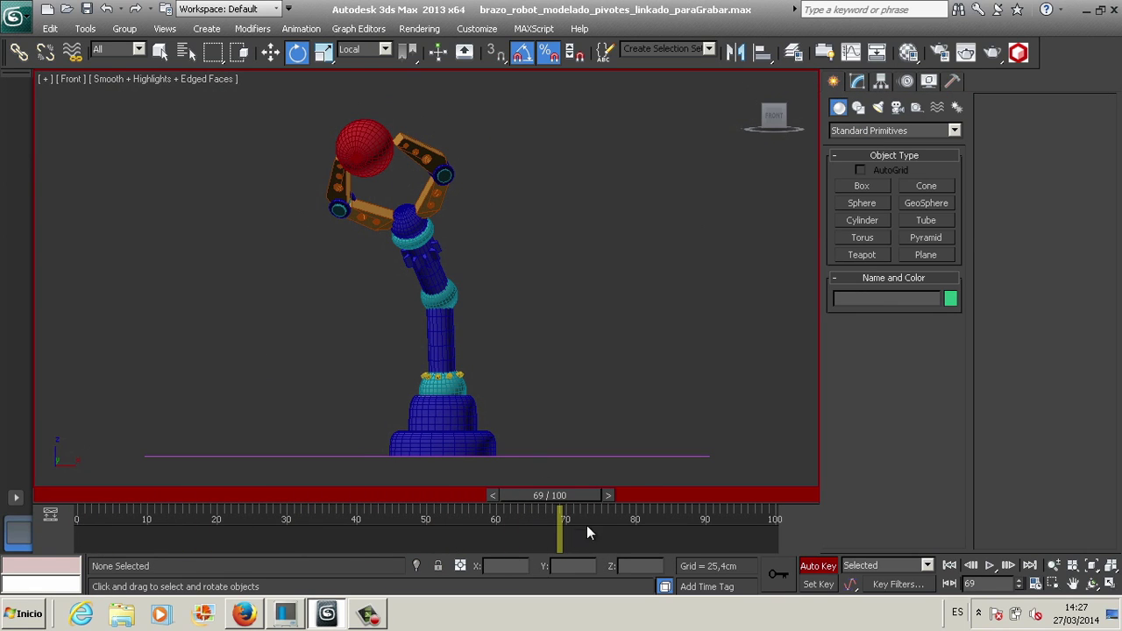
{"action": "mouse_move", "coordinate": [561, 497]}
{"action": "left_mouse_down"}
{"action": "mouse_move", "coordinate": [546, 502]}
{"action": "mouse_move", "coordinate": [572, 507]}
{"action": "left_mouse_up"}
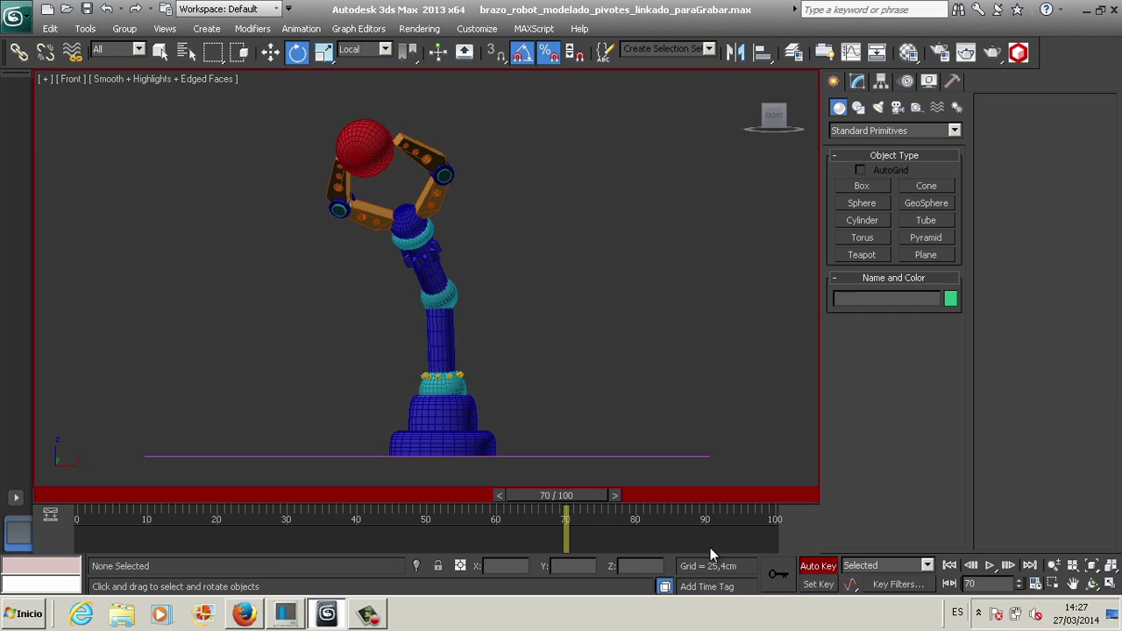
{"action": "left_click", "coordinate": [822, 585]}
{"action": "left_click", "coordinate": [370, 165]}
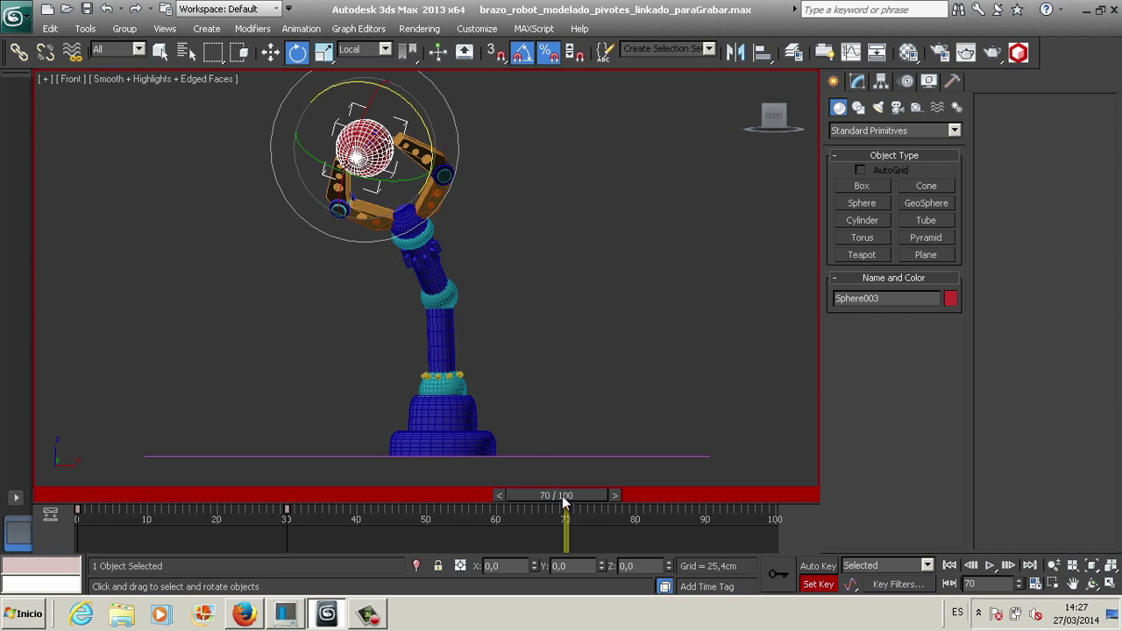
{"action": "left_click_drag", "start_coordinate": [566, 499], "coordinate": [621, 516]}
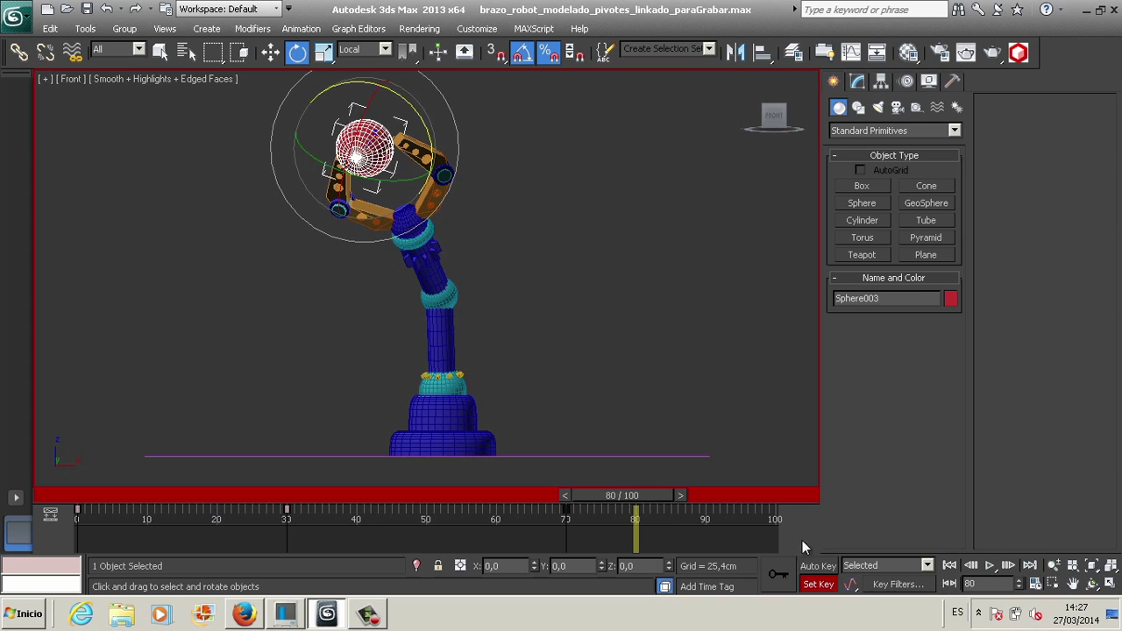
{"action": "left_click", "coordinate": [818, 566]}
In View coordinates, move the red sphere down to the floor beside the base and review.
{"action": "left_click", "coordinate": [270, 52]}
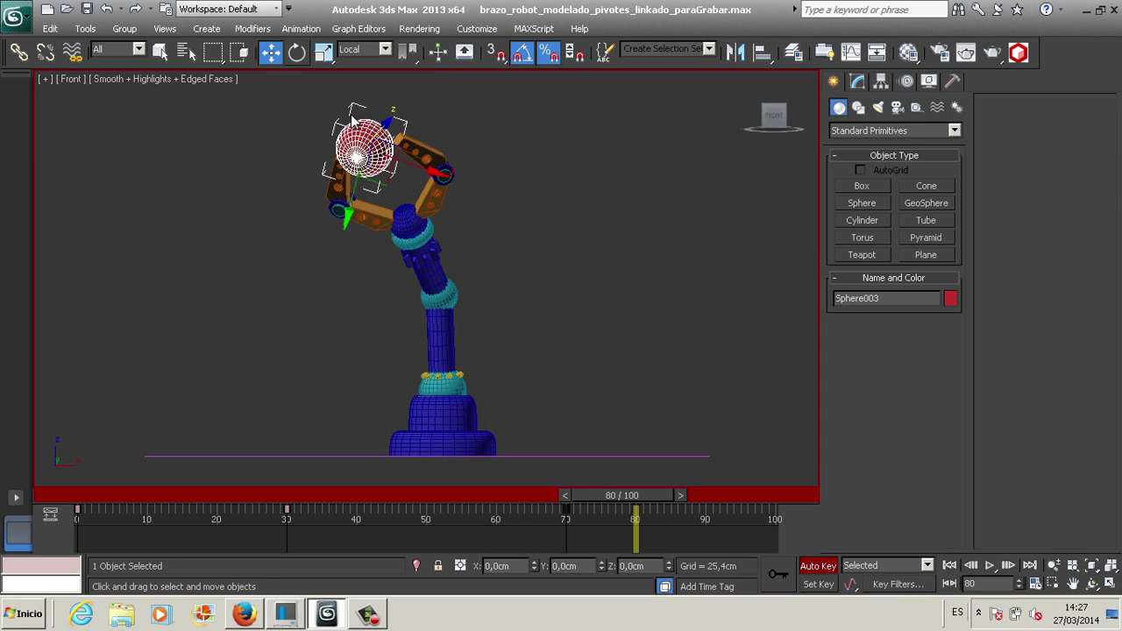
{"action": "left_click", "coordinate": [368, 49]}
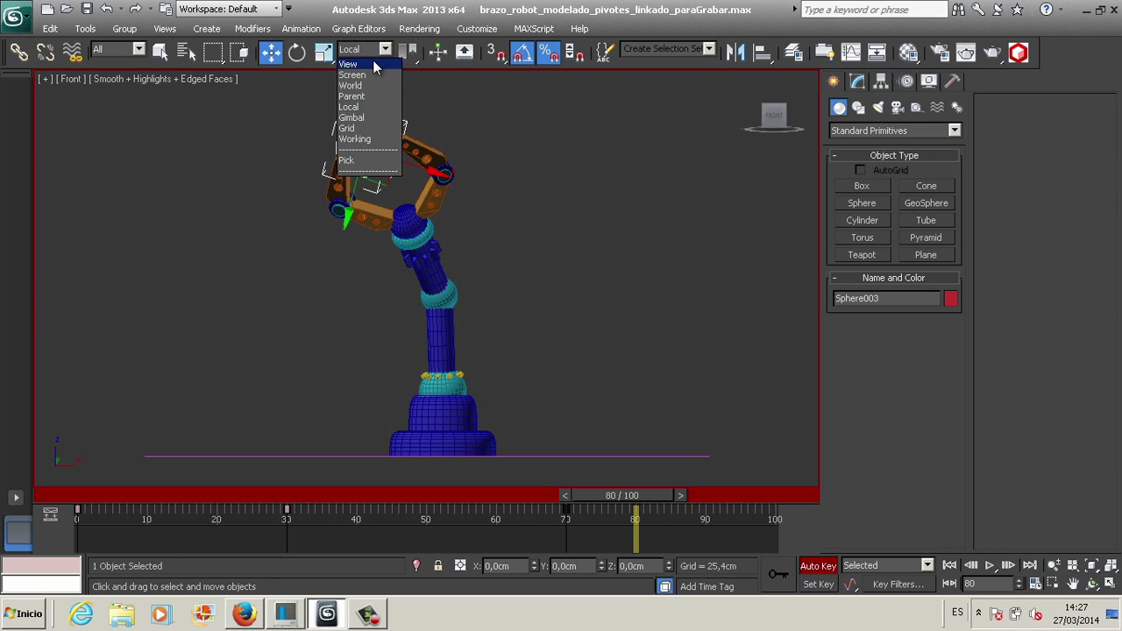
{"action": "left_click", "coordinate": [373, 59]}
{"action": "left_click_drag", "start_coordinate": [366, 106], "coordinate": [376, 374]}
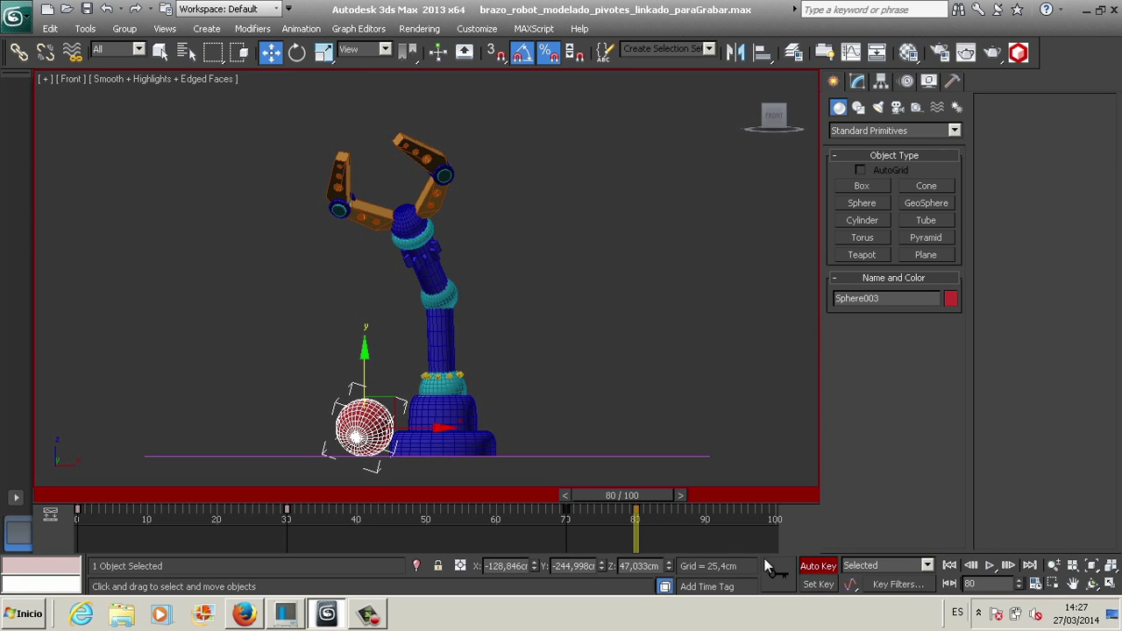
{"action": "mouse_move", "coordinate": [646, 495]}
{"action": "left_mouse_down"}
{"action": "mouse_move", "coordinate": [174, 512]}
{"action": "mouse_move", "coordinate": [371, 497]}
{"action": "mouse_move", "coordinate": [580, 514]}
{"action": "mouse_move", "coordinate": [431, 508]}
{"action": "left_mouse_up"}
Select finger dedodowniz001 and forearm brazo2 and scrub to review the arm motion.
{"action": "key", "text": "w"}
{"action": "left_click", "coordinate": [432, 199]}
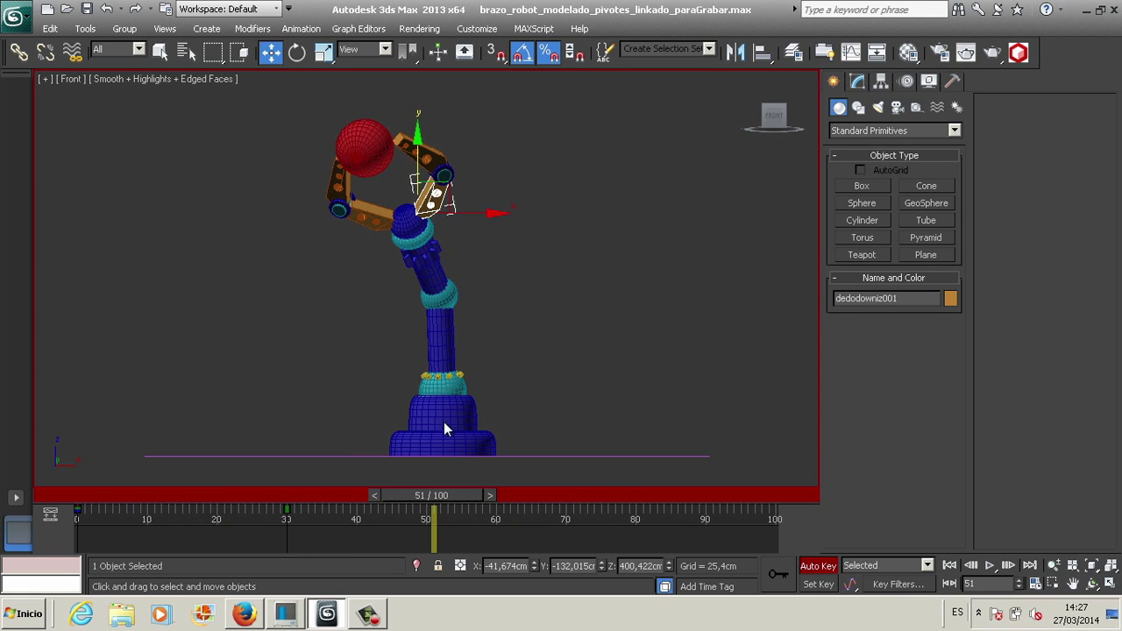
{"action": "left_click", "coordinate": [435, 264]}
{"action": "left_click_drag", "start_coordinate": [434, 508], "coordinate": [570, 522]}
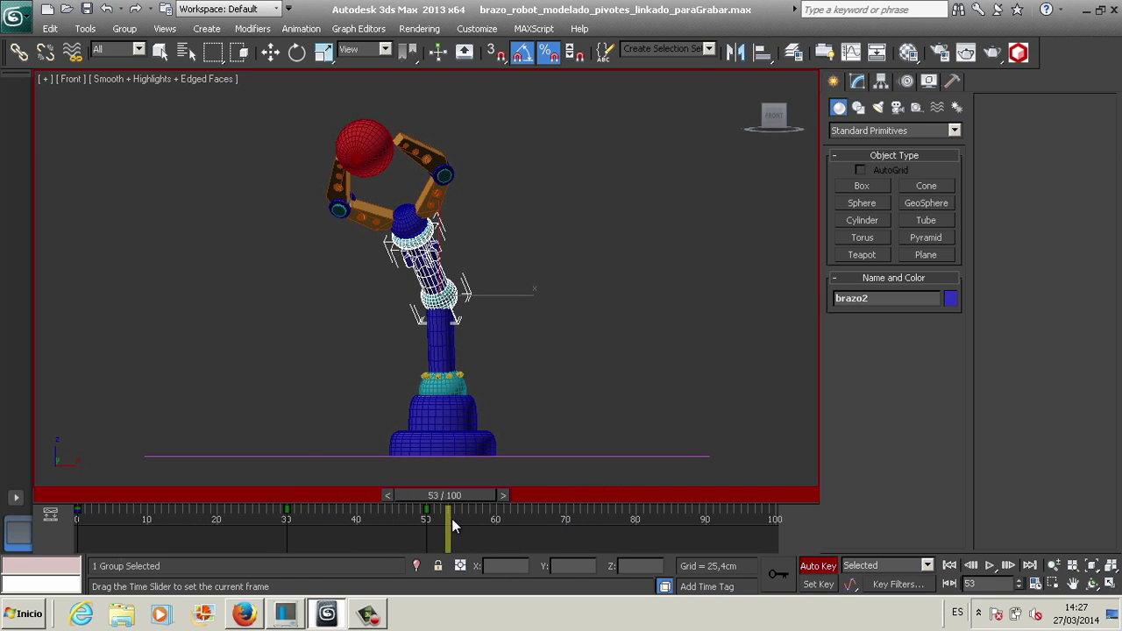
At frame 70, rotate fingers dedodowniz001 and dedodowniz 35° each to open the gripper.
{"action": "key", "text": "w"}
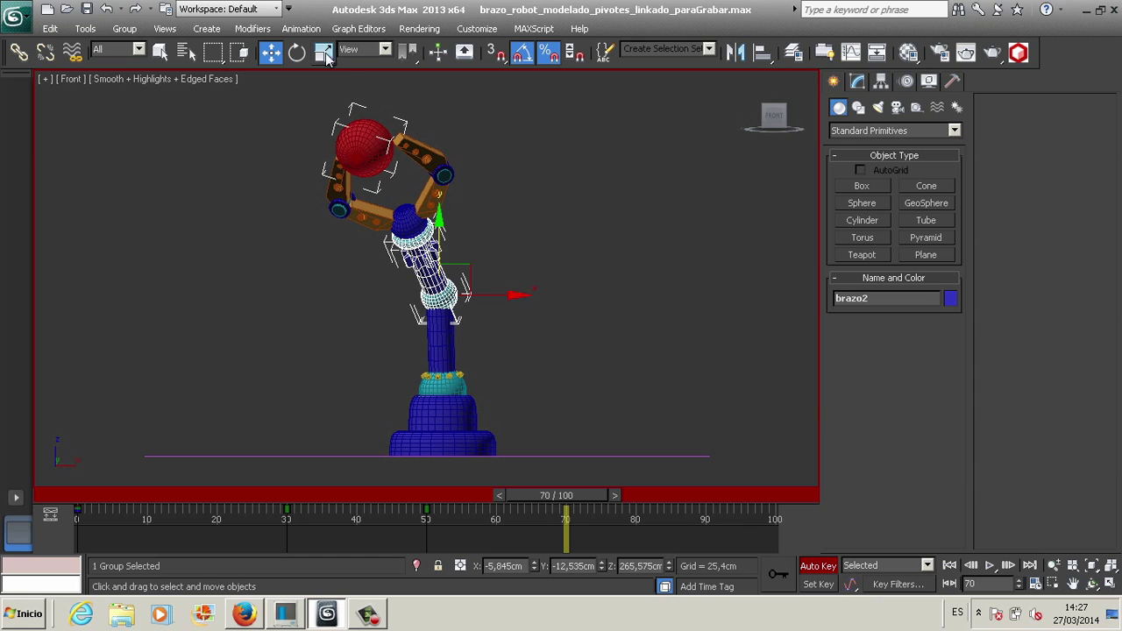
{"action": "left_click", "coordinate": [297, 52]}
{"action": "left_click", "coordinate": [436, 198]}
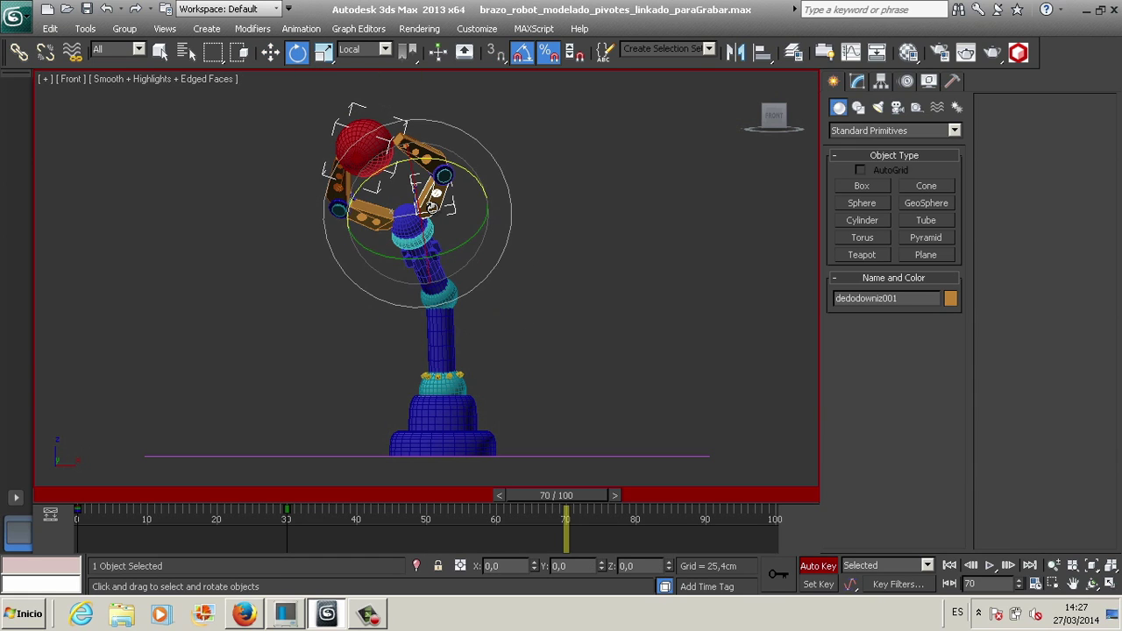
{"action": "left_click_drag", "start_coordinate": [465, 172], "coordinate": [491, 174]}
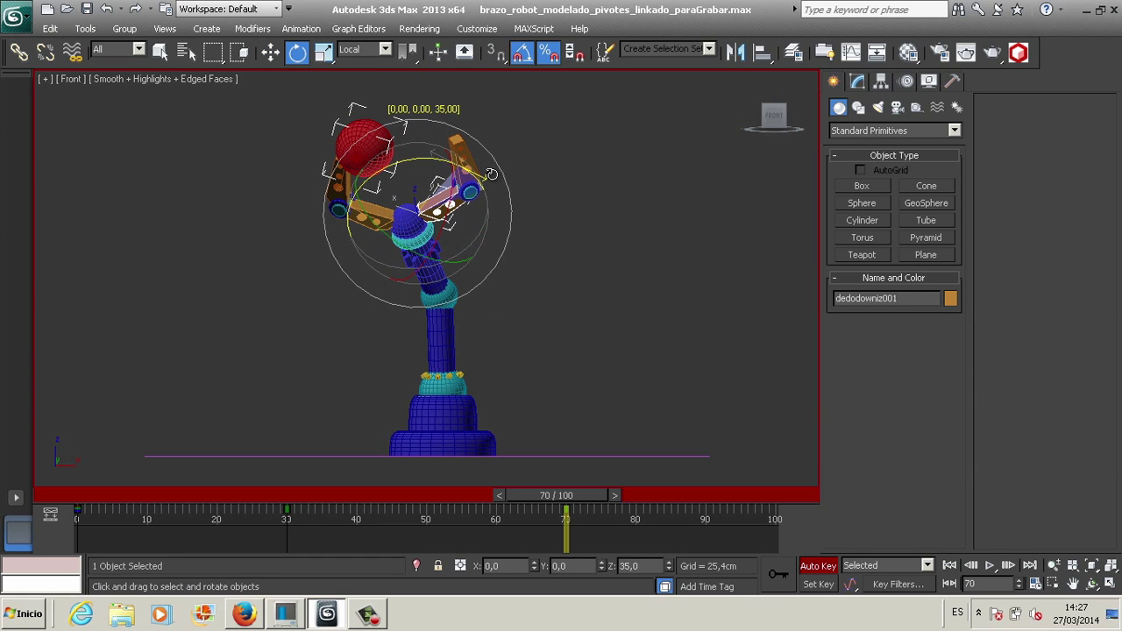
{"action": "right_click", "coordinate": [489, 178]}
{"action": "left_click", "coordinate": [372, 212]}
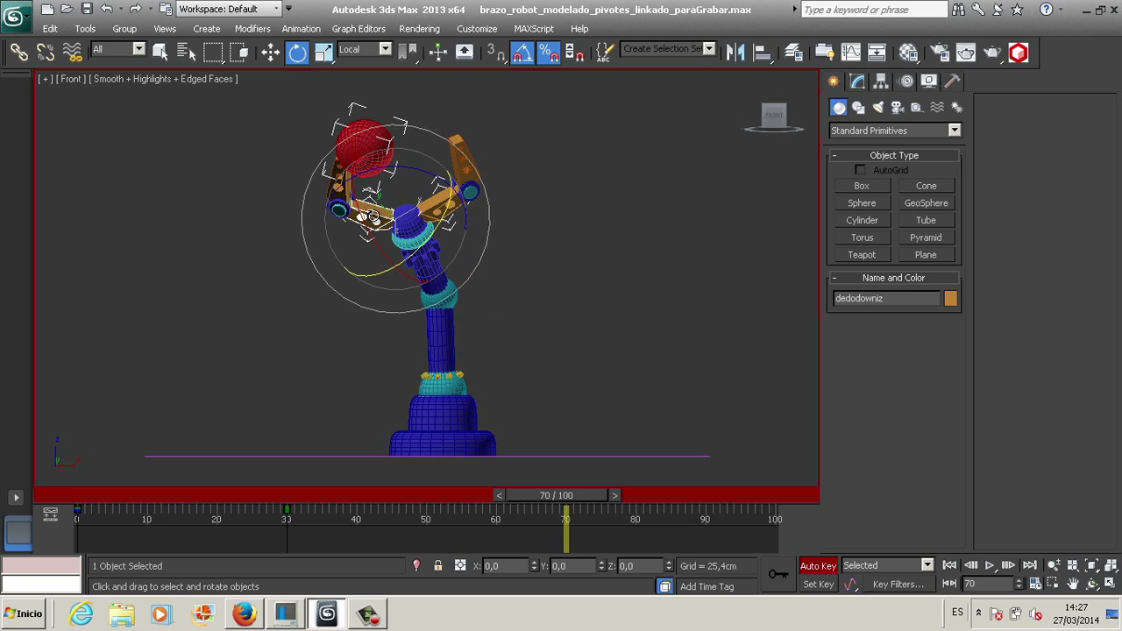
{"action": "left_click_drag", "start_coordinate": [418, 165], "coordinate": [387, 178]}
{"action": "right_click", "coordinate": [386, 178]}
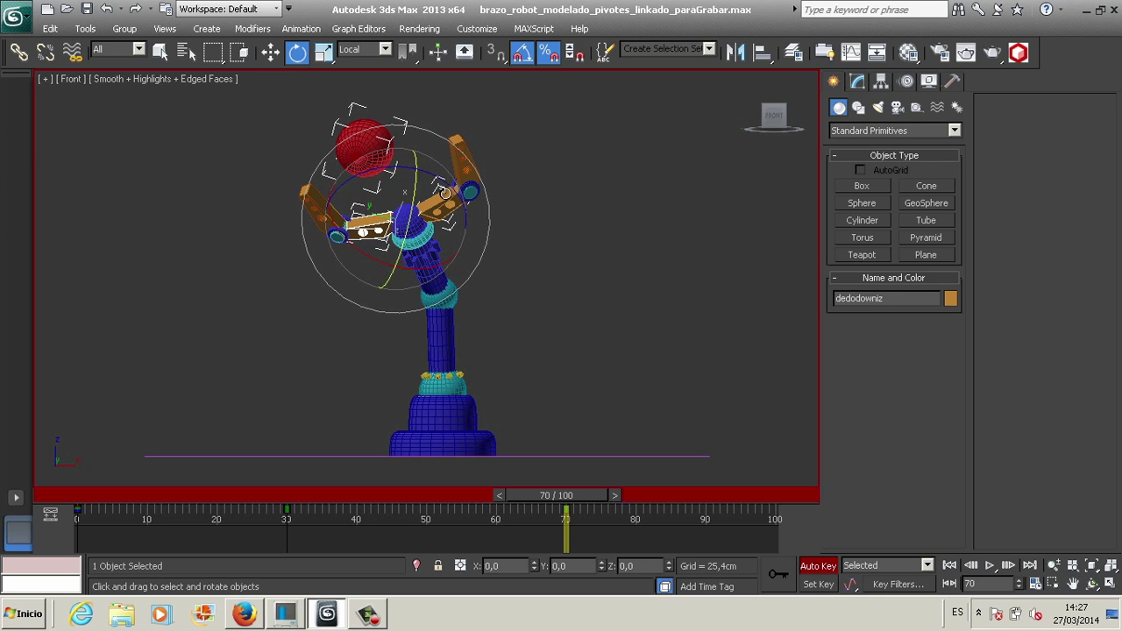
{"action": "left_click_drag", "start_coordinate": [564, 502], "coordinate": [531, 488]}
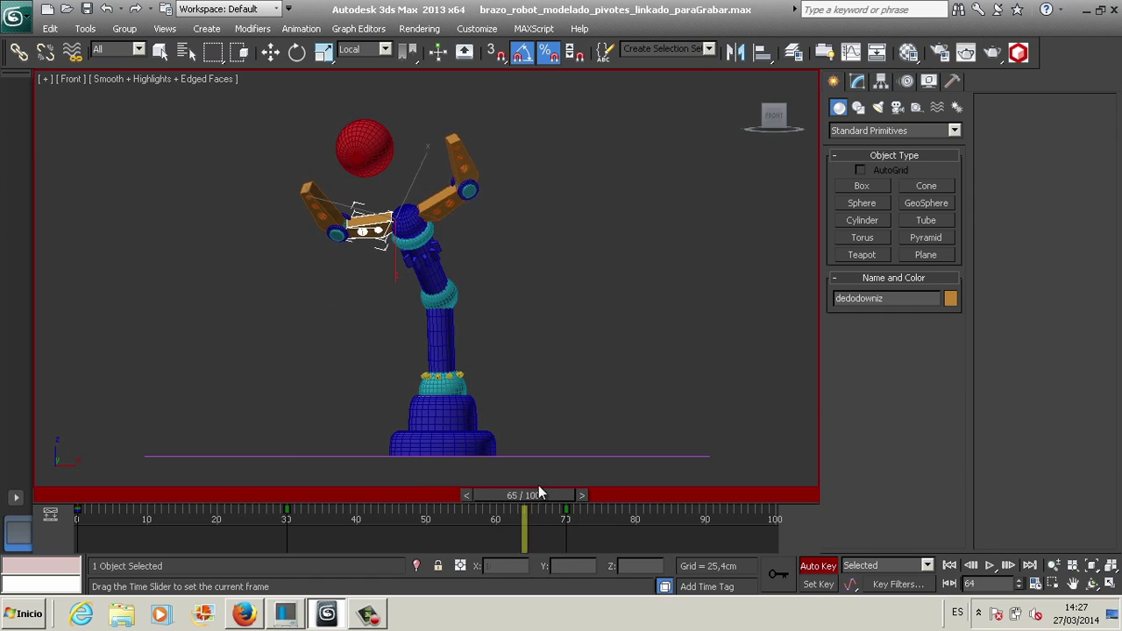
{"action": "left_click_drag", "start_coordinate": [531, 488], "coordinate": [563, 488]}
Copy both fingers' frame 30 key to frame 60 and scrub to review the gripper timing.
{"action": "key", "text": "e"}
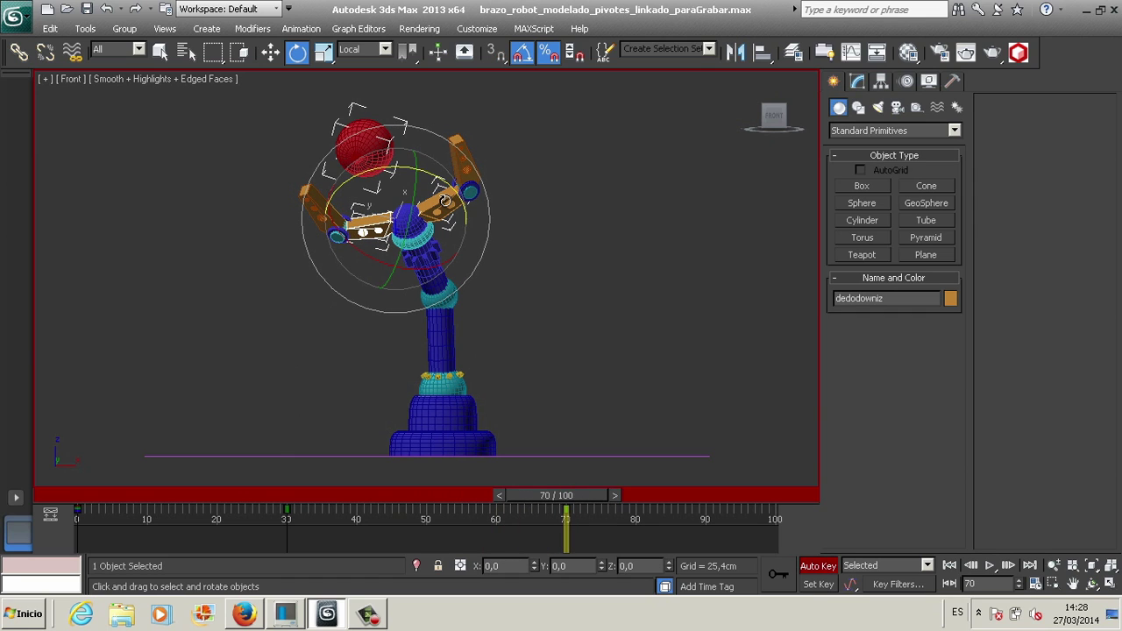
{"action": "left_click", "coordinate": [446, 201], "text": "ctrl"}
{"action": "left_click_drag", "start_coordinate": [286, 510], "coordinate": [495, 510], "text": "shift"}
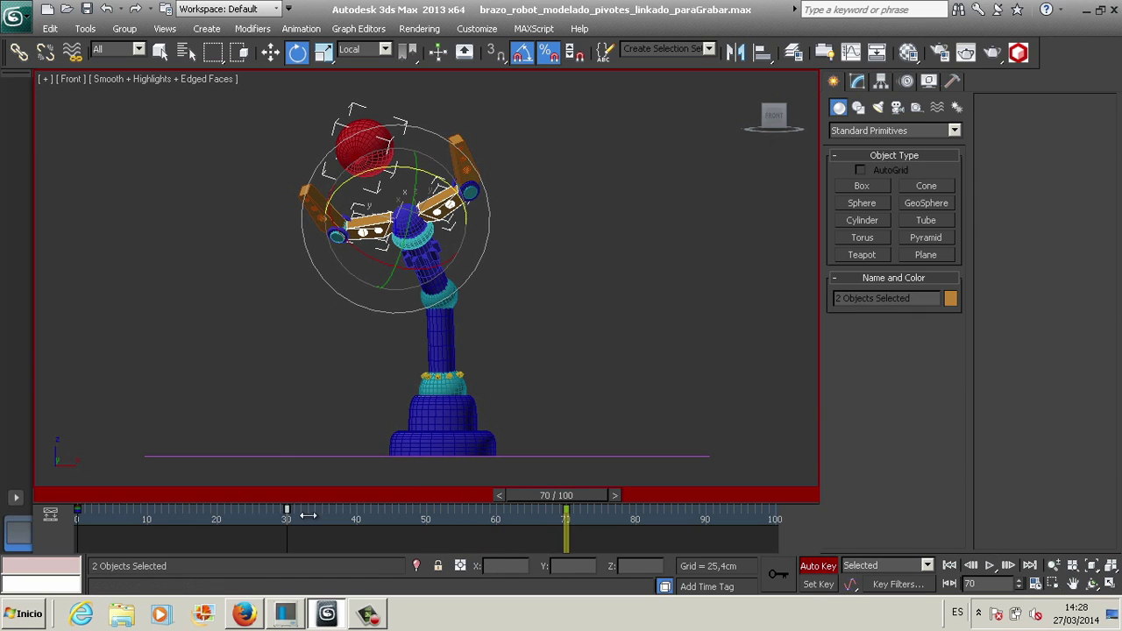
{"action": "mouse_move", "coordinate": [598, 487]}
{"action": "left_mouse_down"}
{"action": "mouse_move", "coordinate": [493, 512]}
{"action": "mouse_move", "coordinate": [301, 518]}
{"action": "mouse_move", "coordinate": [496, 510]}
{"action": "left_mouse_up"}
{"action": "mouse_move", "coordinate": [544, 517]}
{"action": "left_mouse_down"}
{"action": "mouse_move", "coordinate": [608, 512]}
{"action": "mouse_move", "coordinate": [519, 531]}
{"action": "mouse_move", "coordinate": [599, 538]}
{"action": "mouse_move", "coordinate": [484, 553]}
{"action": "mouse_move", "coordinate": [646, 566]}
{"action": "mouse_move", "coordinate": [488, 564]}
{"action": "mouse_move", "coordinate": [582, 567]}
{"action": "mouse_move", "coordinate": [521, 569]}
{"action": "left_mouse_up"}
Make Sphere003's final link to suelo start at frame 60 instead of 70.
{"action": "key", "text": "e"}
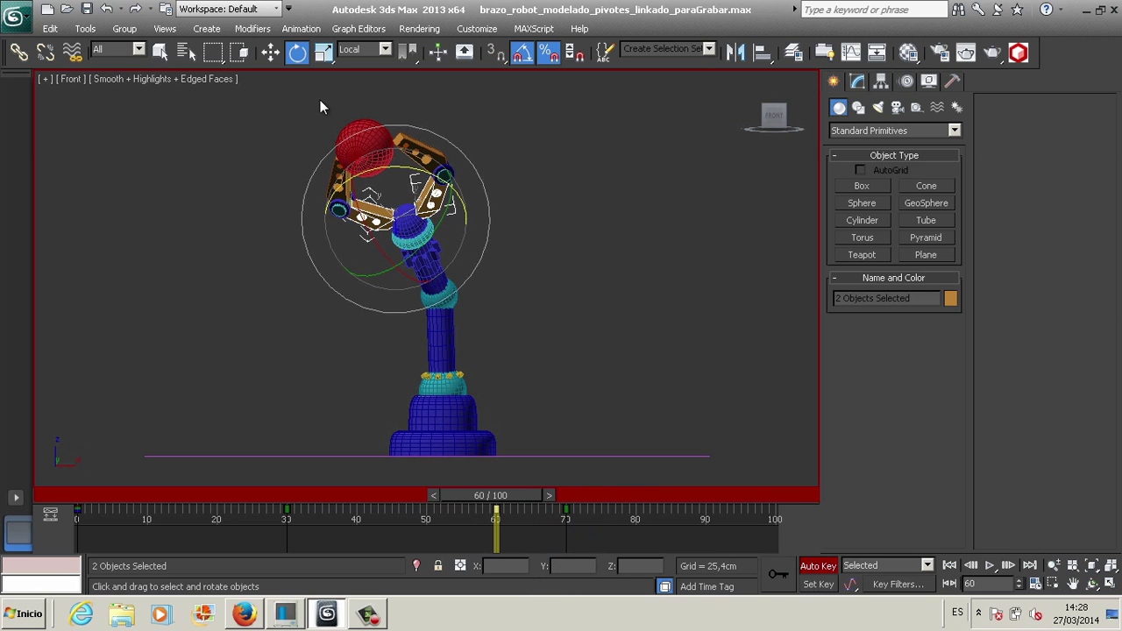
{"action": "left_click", "coordinate": [361, 142]}
{"action": "left_click", "coordinate": [929, 81]}
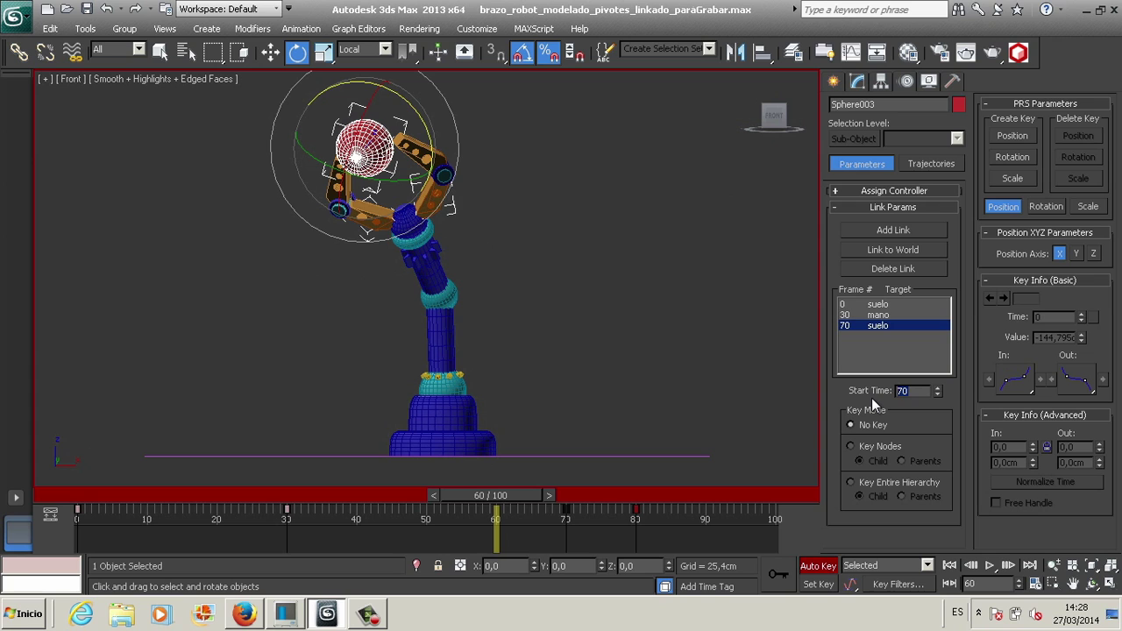
{"action": "type", "text": "60"}
{"action": "key", "text": "Return"}
Scrub through the sphere's release to check it, then turn Auto Key off.
{"action": "mouse_move", "coordinate": [485, 494]}
{"action": "left_mouse_down"}
{"action": "mouse_move", "coordinate": [526, 478]}
{"action": "mouse_move", "coordinate": [492, 489]}
{"action": "mouse_move", "coordinate": [520, 491]}
{"action": "mouse_move", "coordinate": [523, 515]}
{"action": "mouse_move", "coordinate": [319, 485]}
{"action": "mouse_move", "coordinate": [658, 488]}
{"action": "mouse_move", "coordinate": [116, 517]}
{"action": "mouse_move", "coordinate": [637, 509]}
{"action": "left_mouse_up"}
{"action": "key", "text": "e"}
{"action": "key", "text": "e"}
{"action": "left_click", "coordinate": [818, 565]}
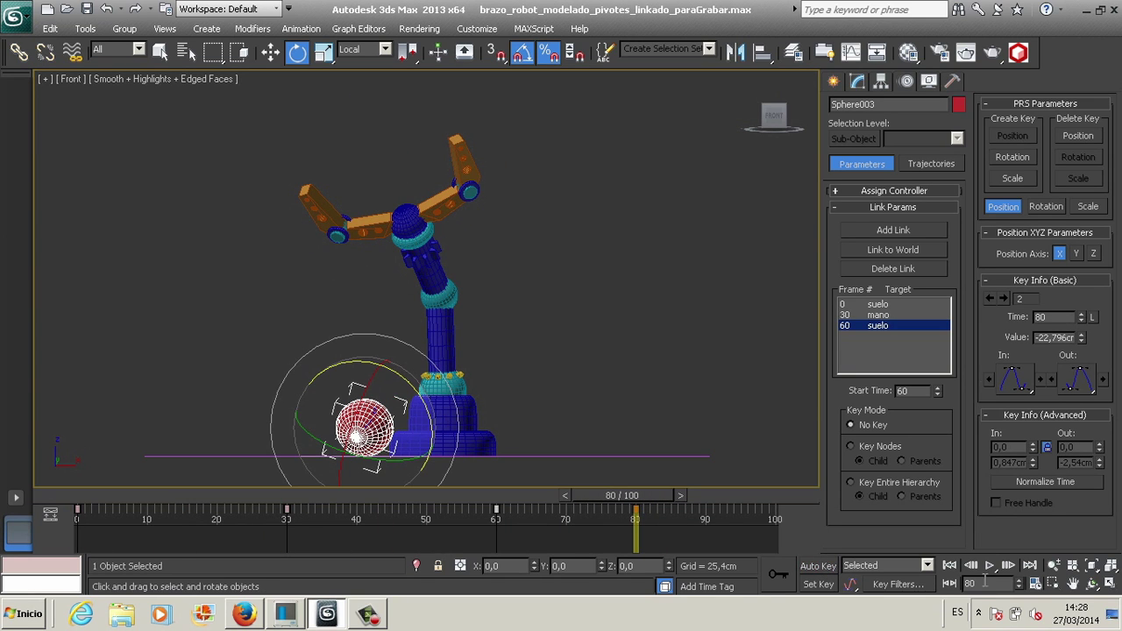